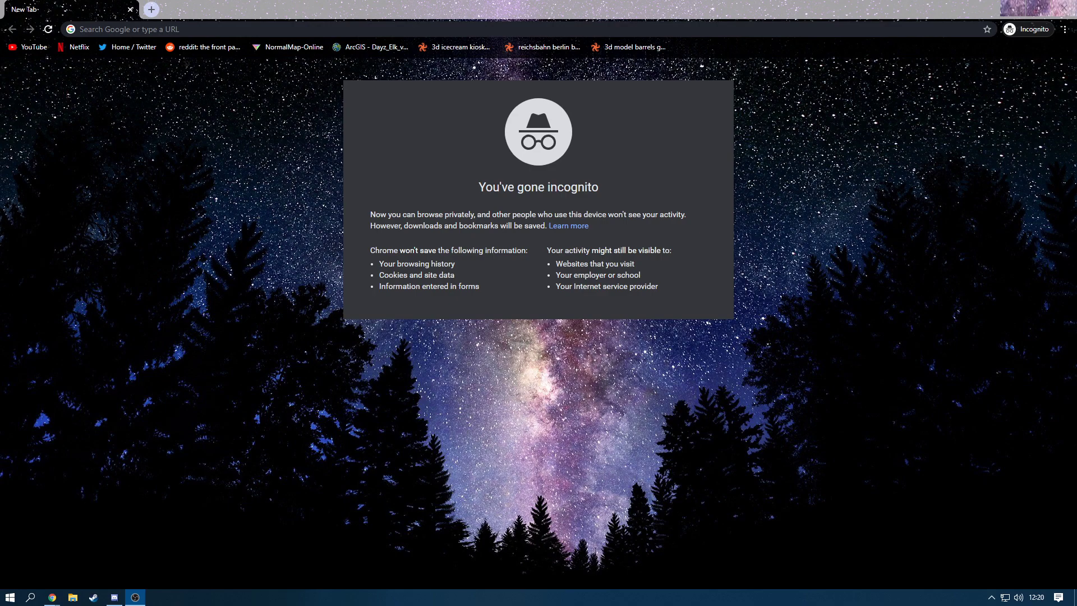
- Open qgis.org's Download QGIS page and scroll to the QGIS Standalone Installer 3.12 (64 bit)
click(270, 28)
text(q)
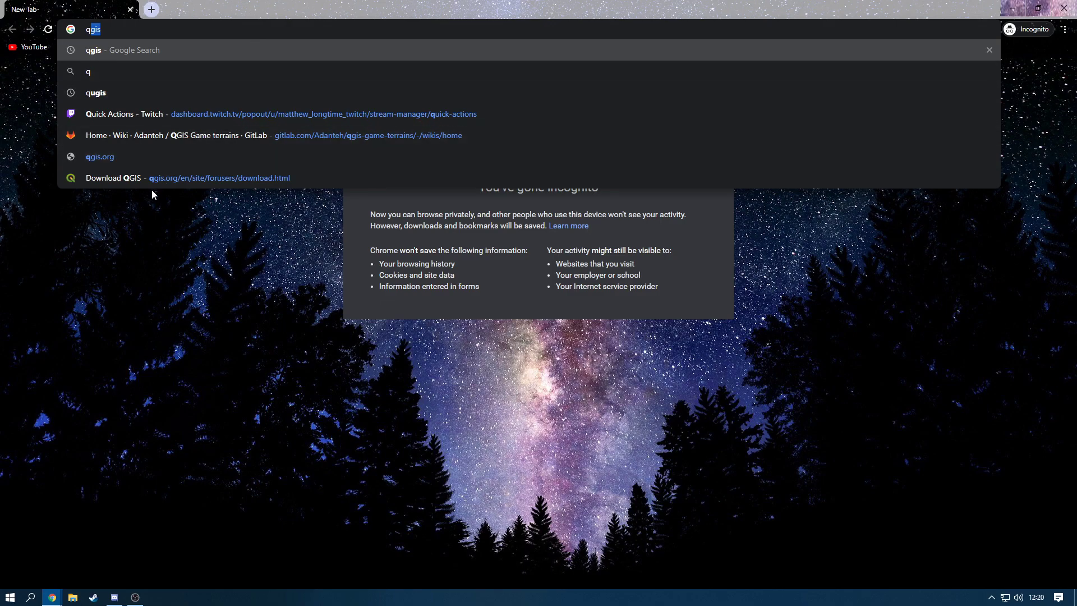
click(170, 182)
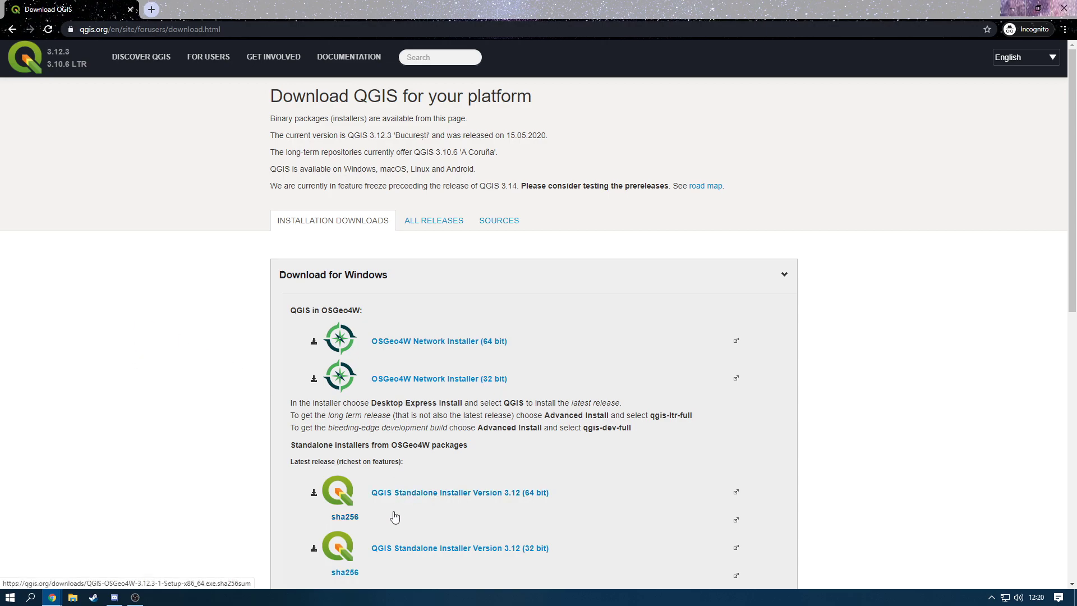
scroll(431, 506, down, 1)
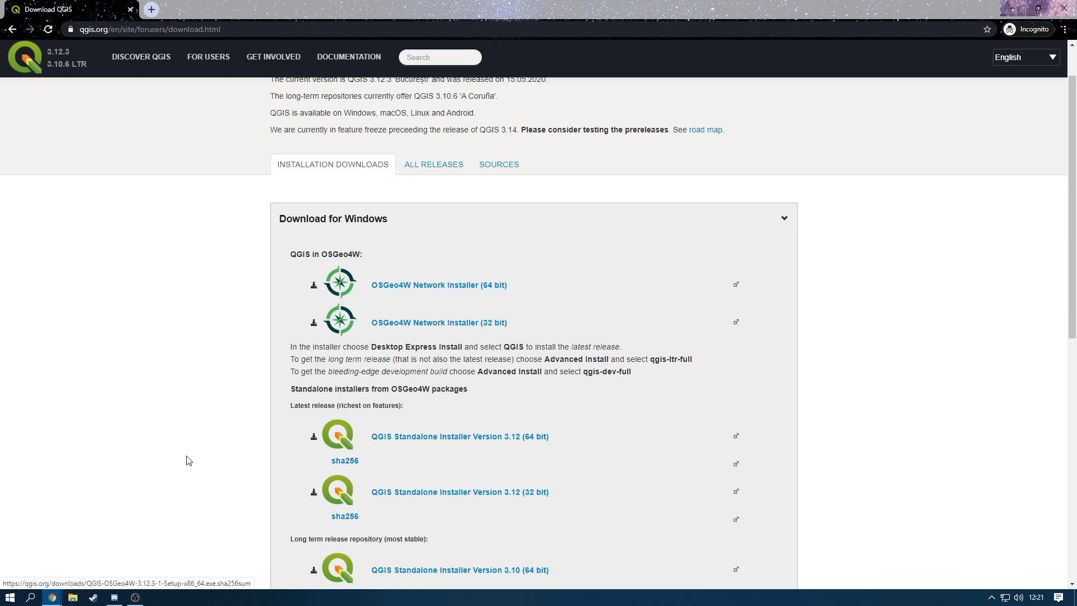
- From the desktop, search '3.12' in the Start menu and launch QGIS Desktop 3.12.3
key(super+d)
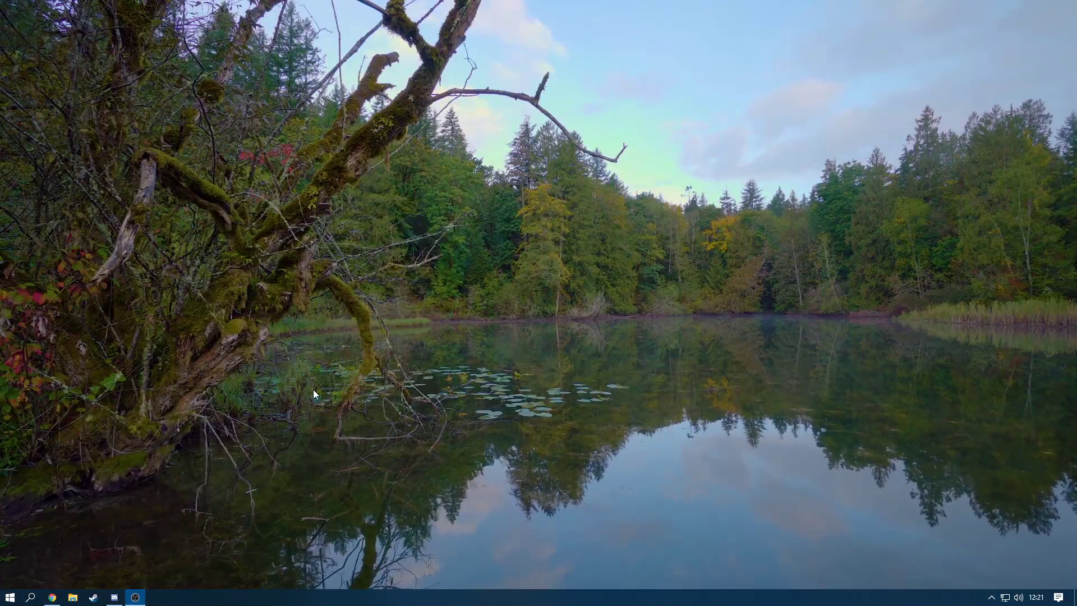
key(super)
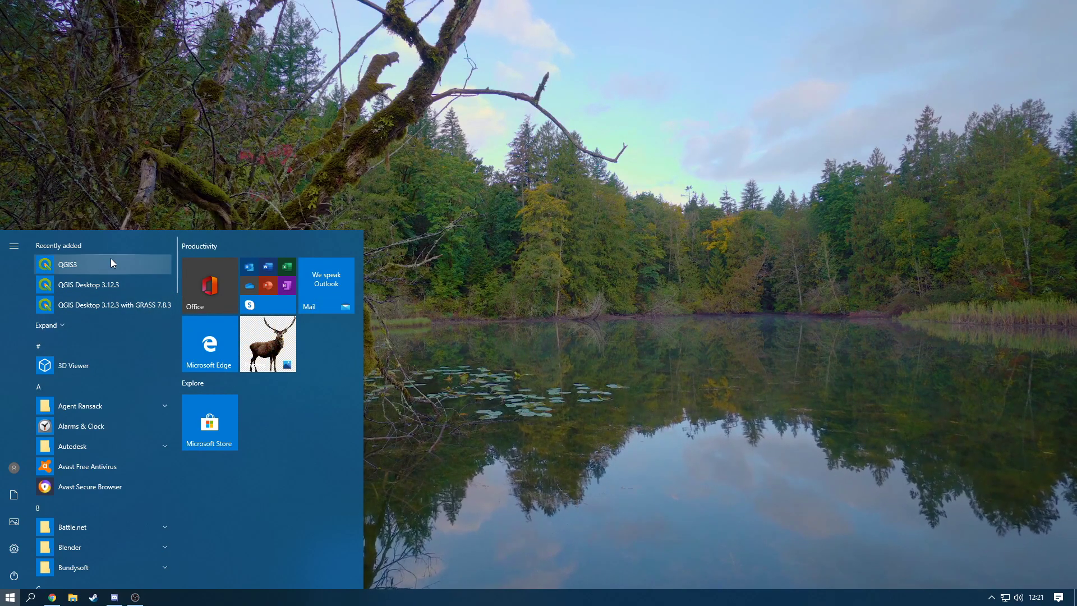
text(3.)
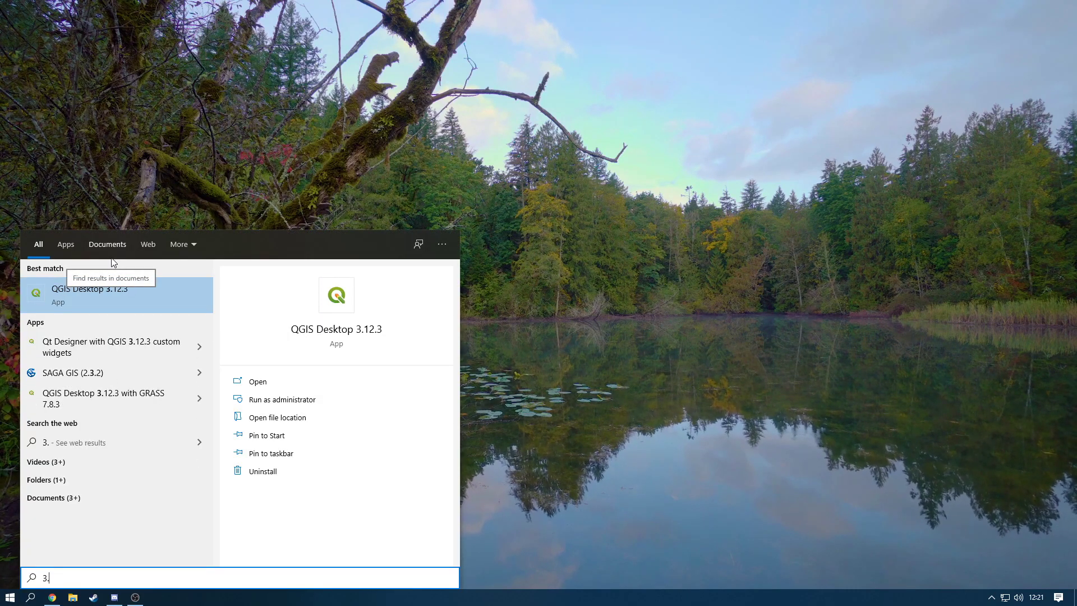
text(12)
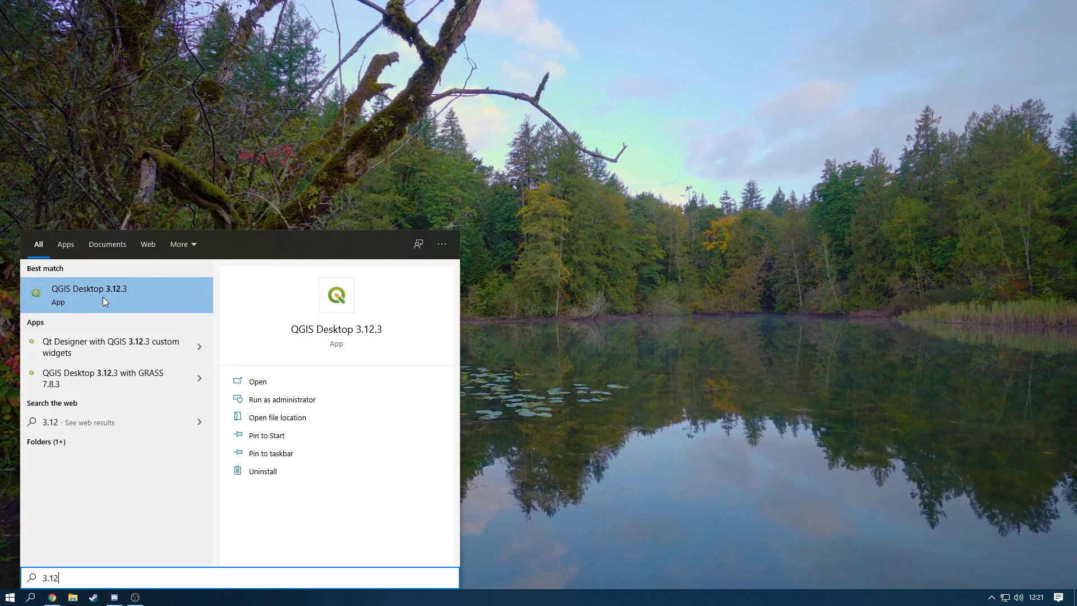
click(103, 298)
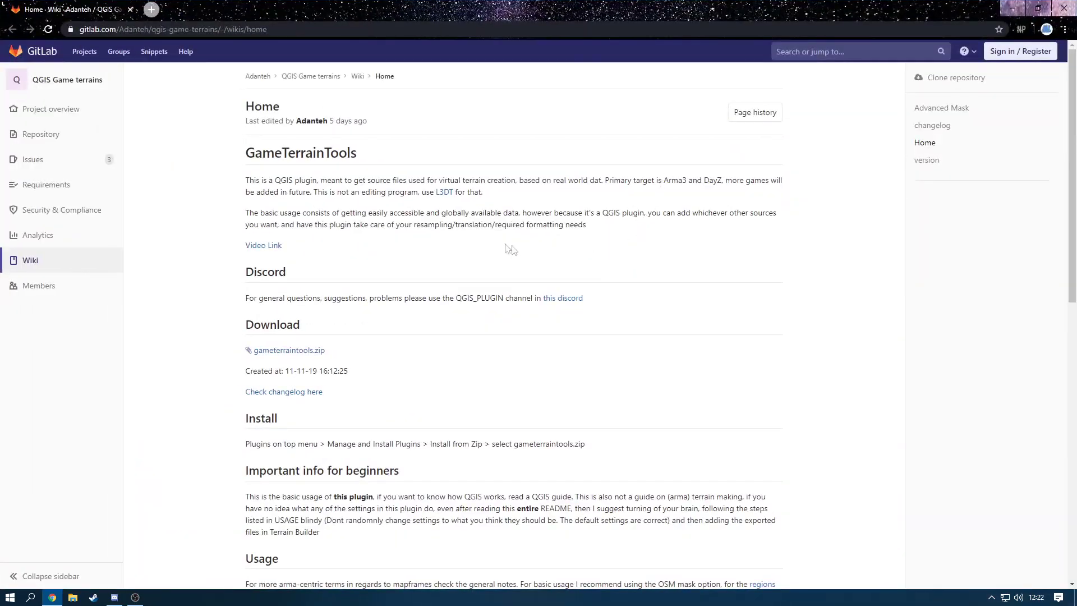
- Read through the GitLab wiki's Install and Usage sections, then highlight the Download section
scroll(509, 250, down, 1)
scroll(509, 249, down, 5)
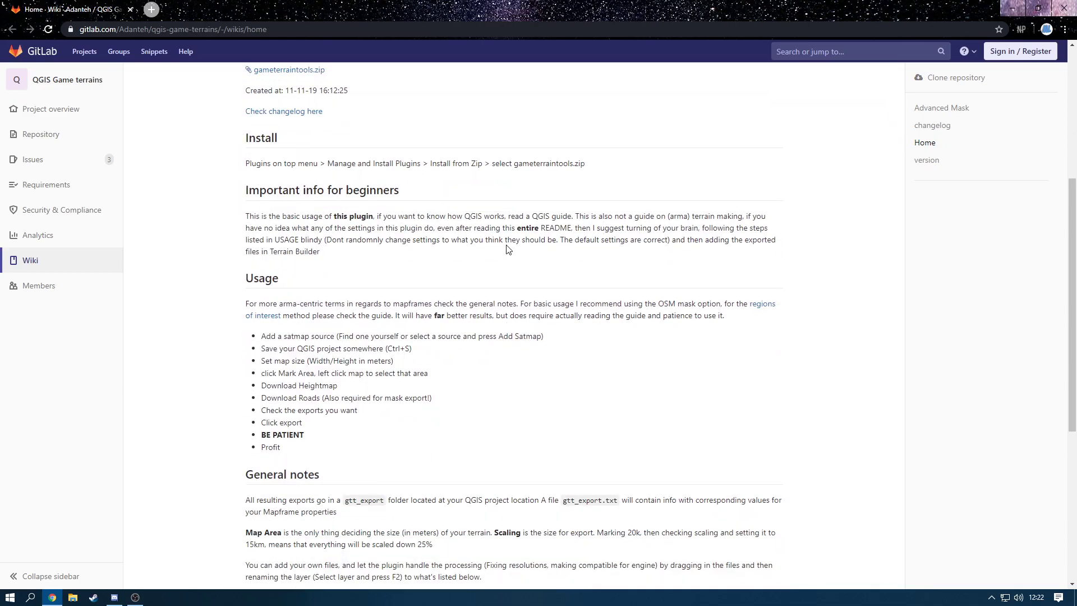
scroll(505, 251, down, 1)
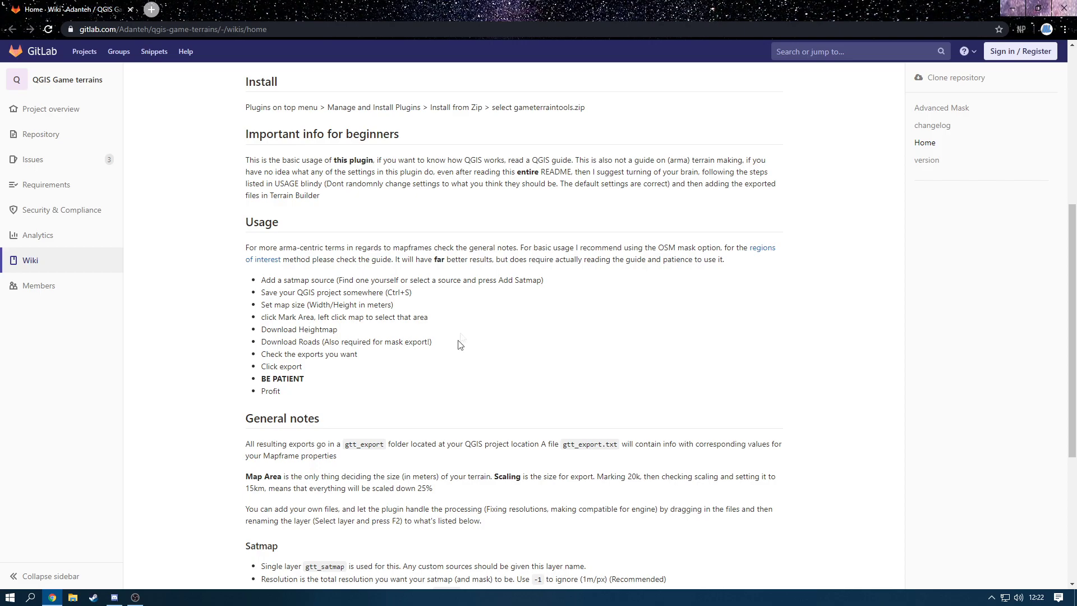
scroll(425, 342, up, 4)
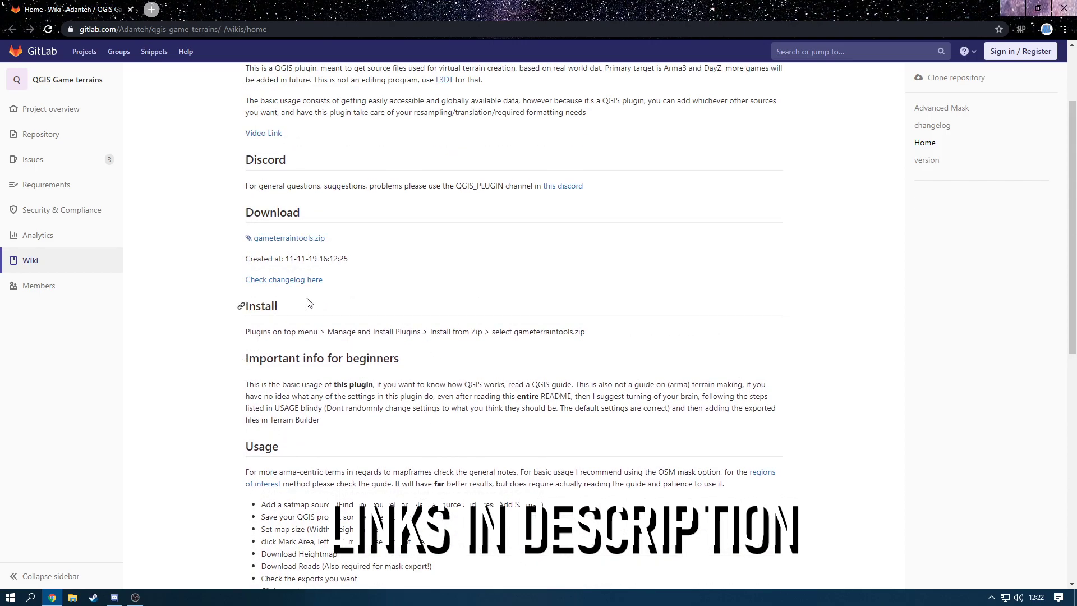
drag(244, 212, 312, 221)
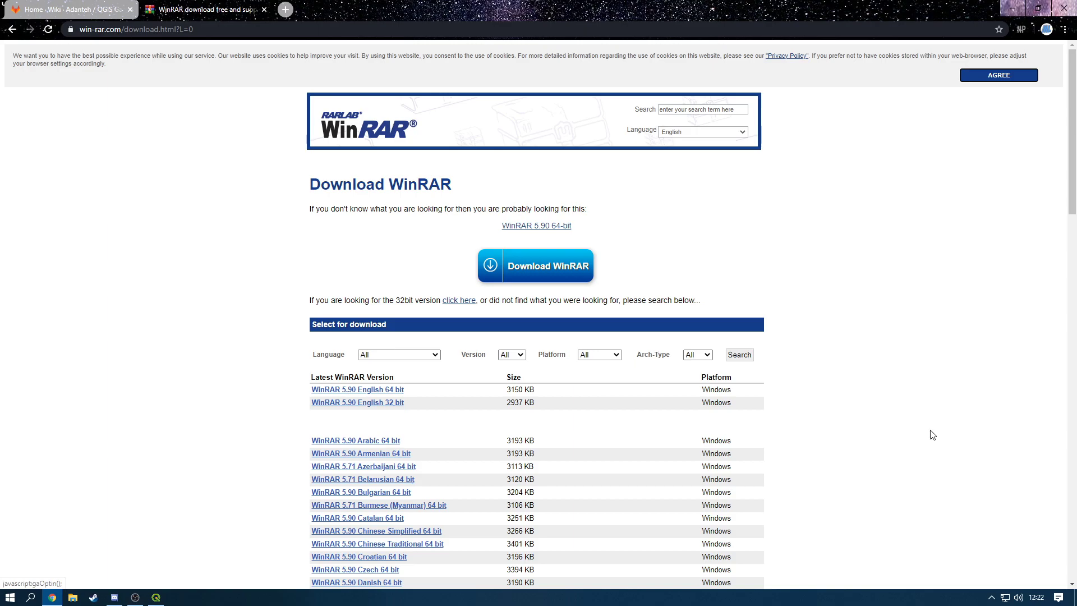
scroll(932, 434, down, 1)
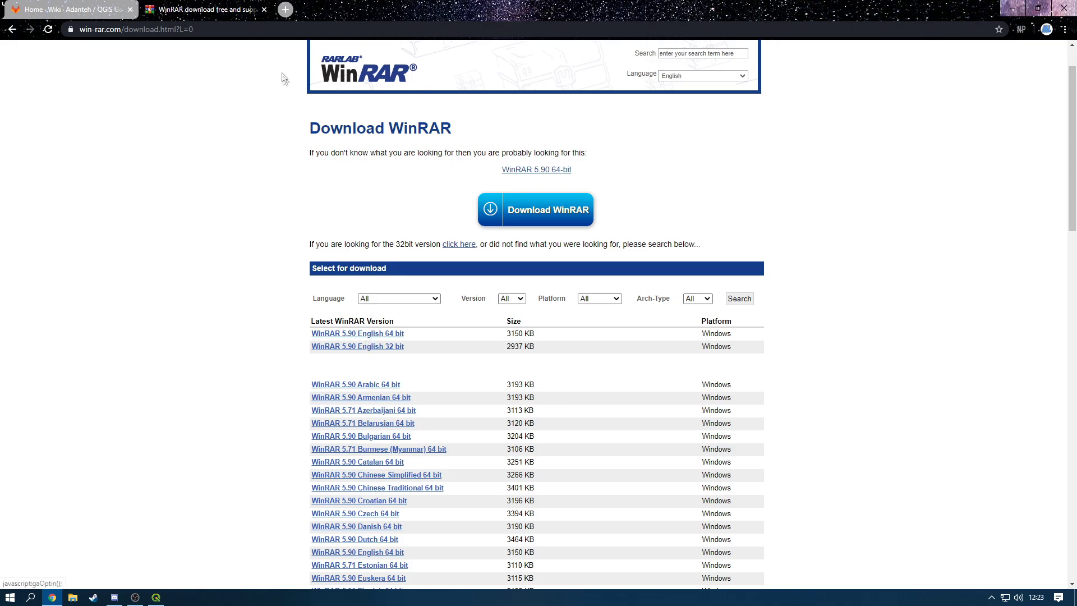
click(264, 9)
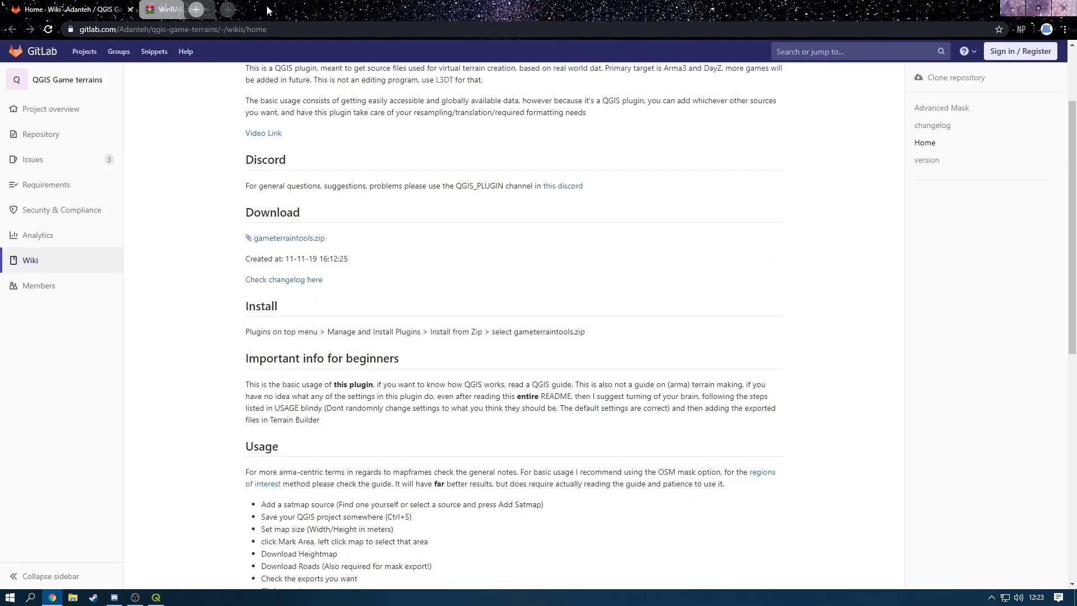
- Open gameterraintools.zip from Downloads in WinRAR and look inside its gameterraintools folder
click(77, 599)
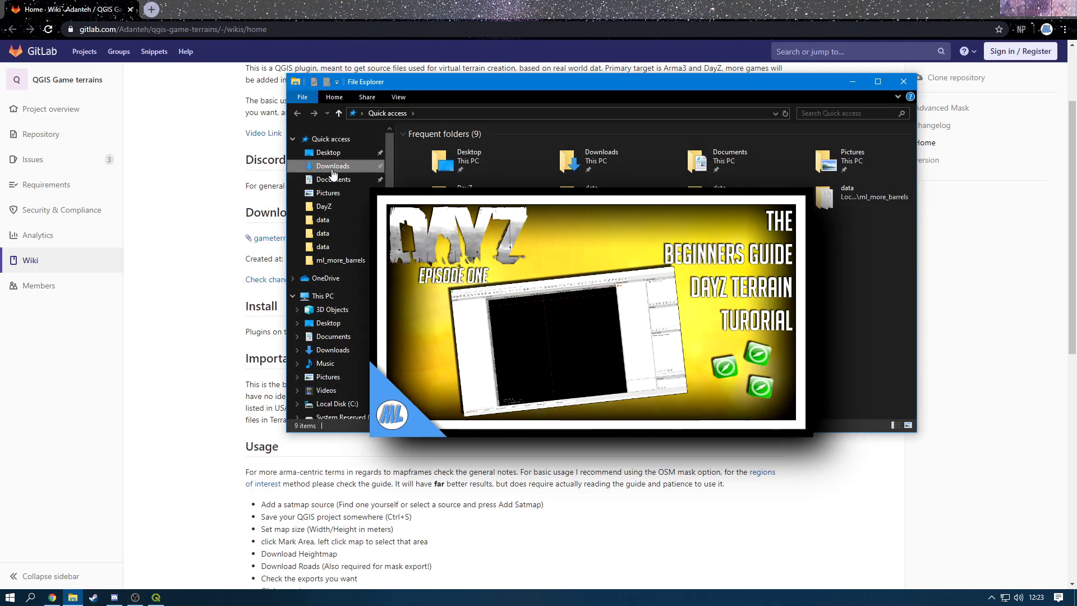
click(332, 166)
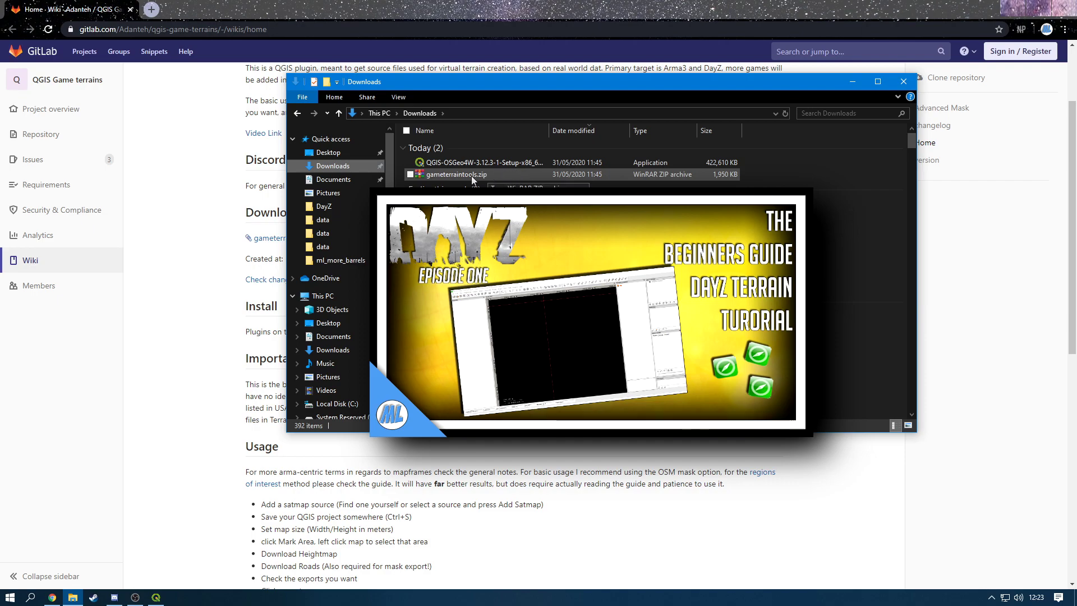
double_click(492, 178)
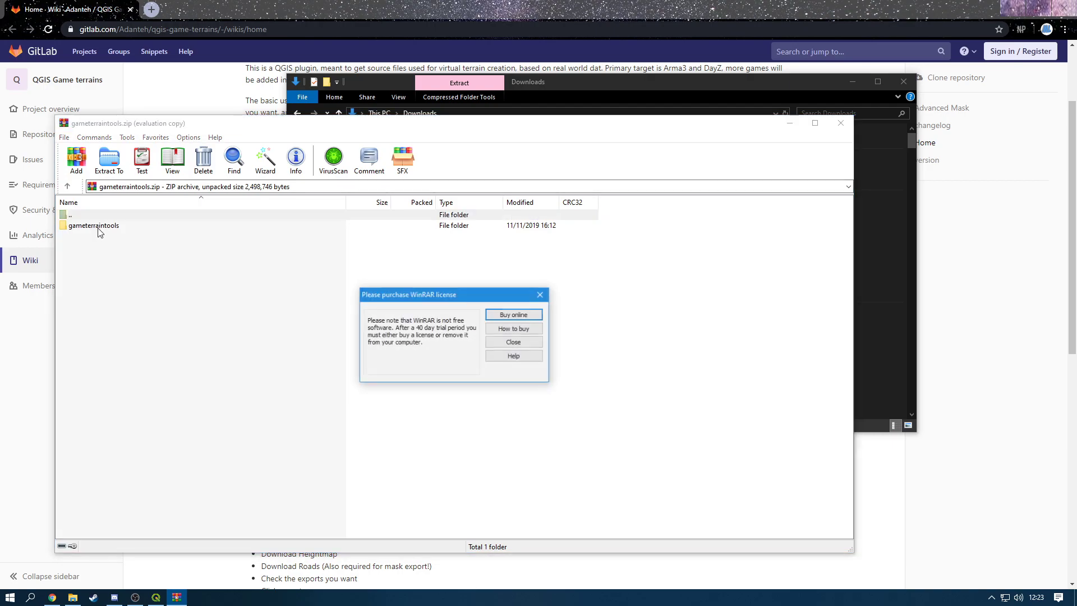
click(514, 342)
double_click(126, 225)
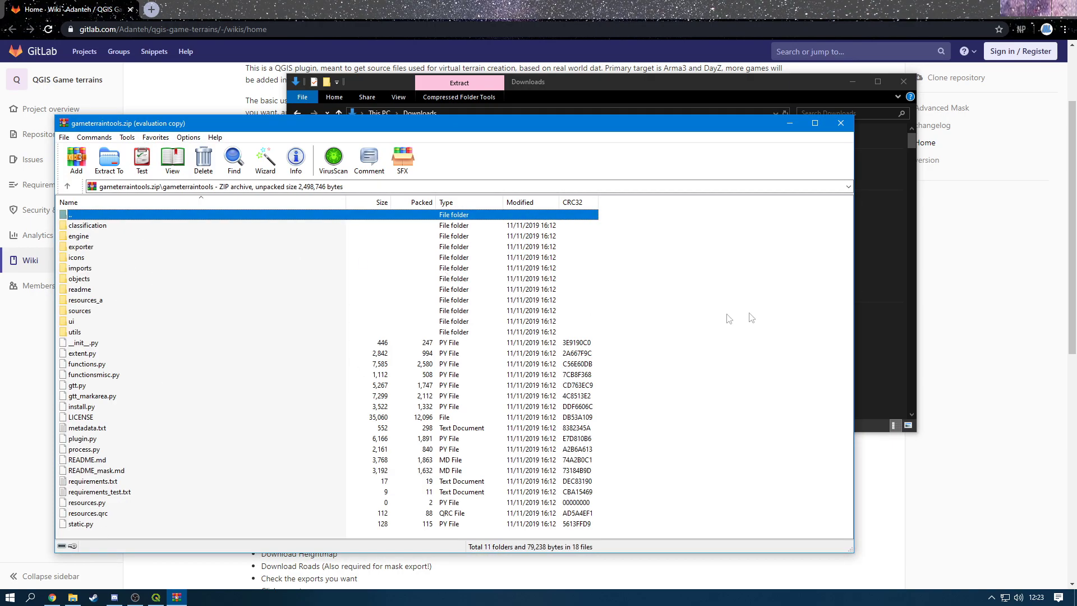
- Close WinRAR and File Explorer and minimise Chrome so QGIS is in front
click(841, 124)
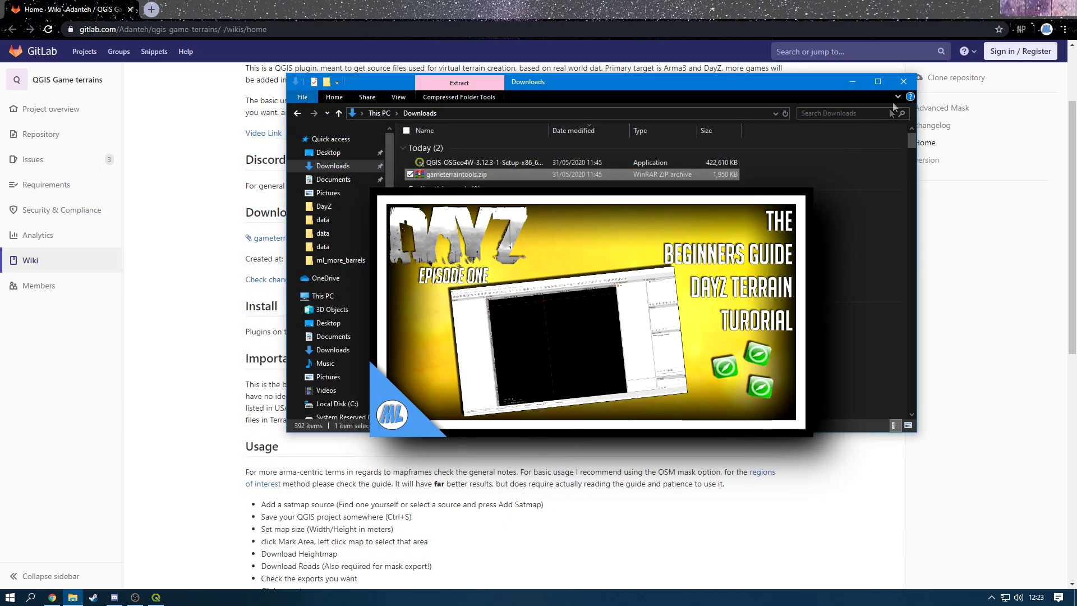
click(902, 85)
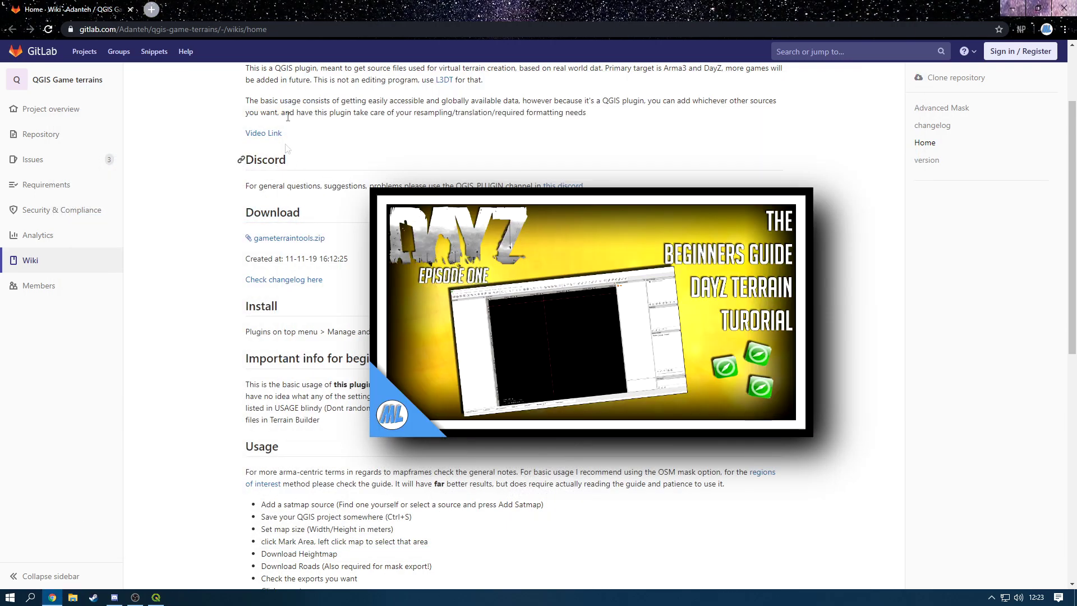
key(super+Down)
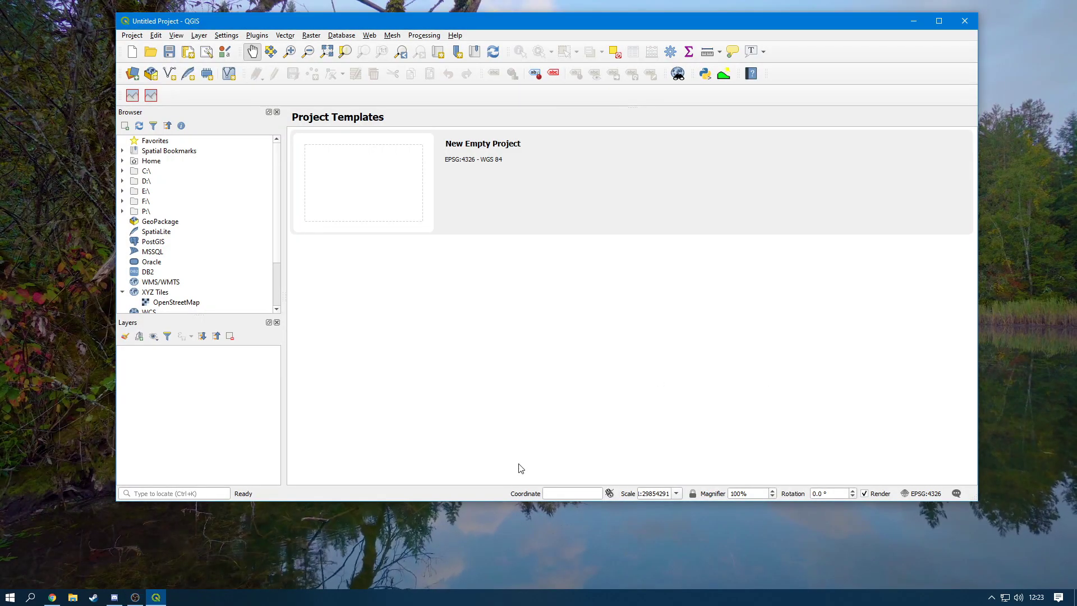
click(257, 36)
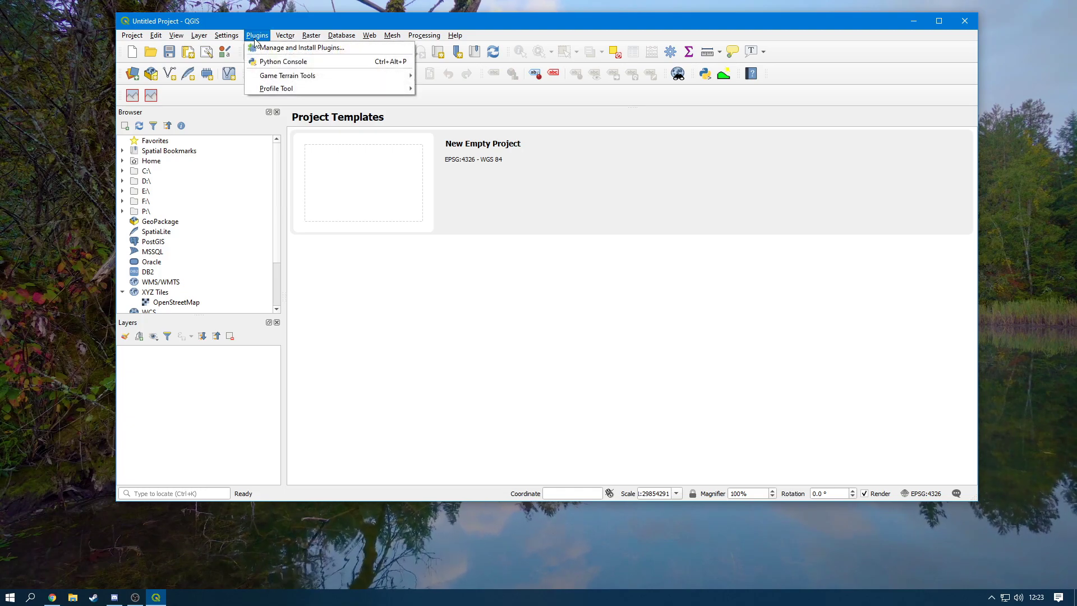
click(260, 47)
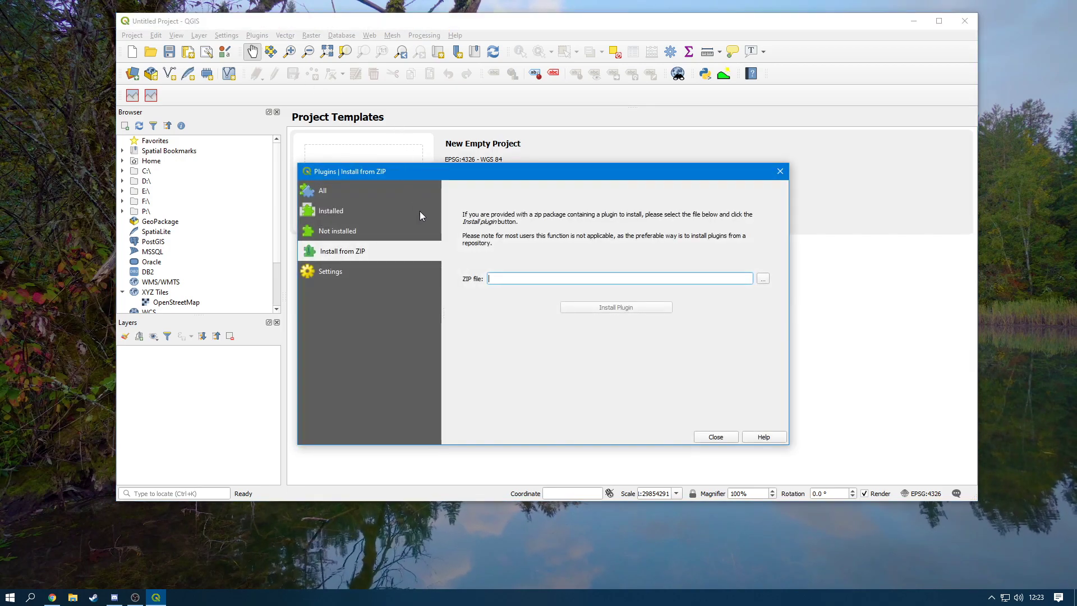
click(763, 280)
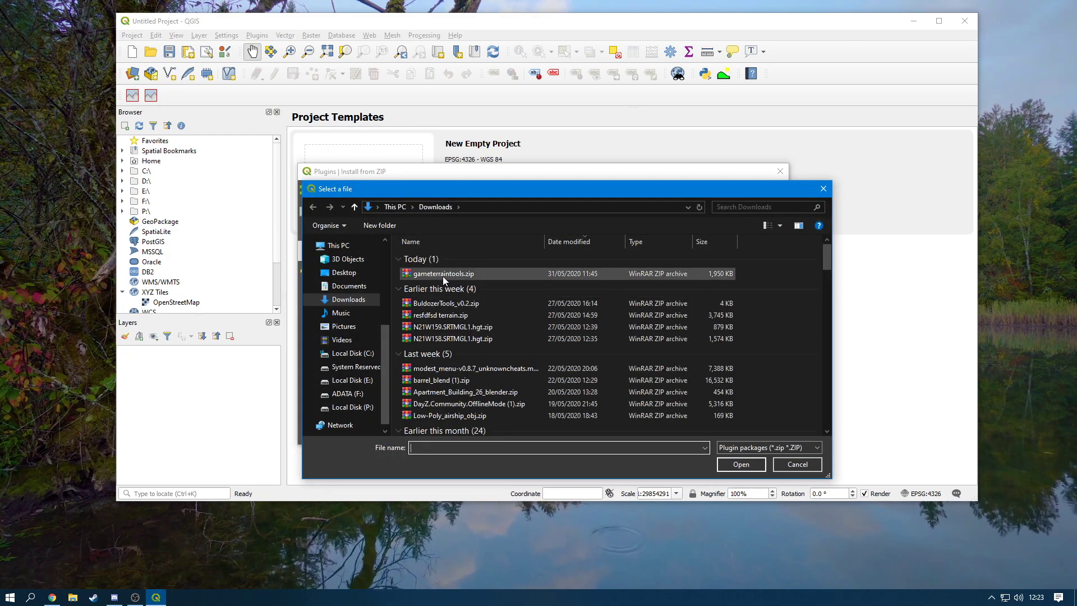
click(442, 274)
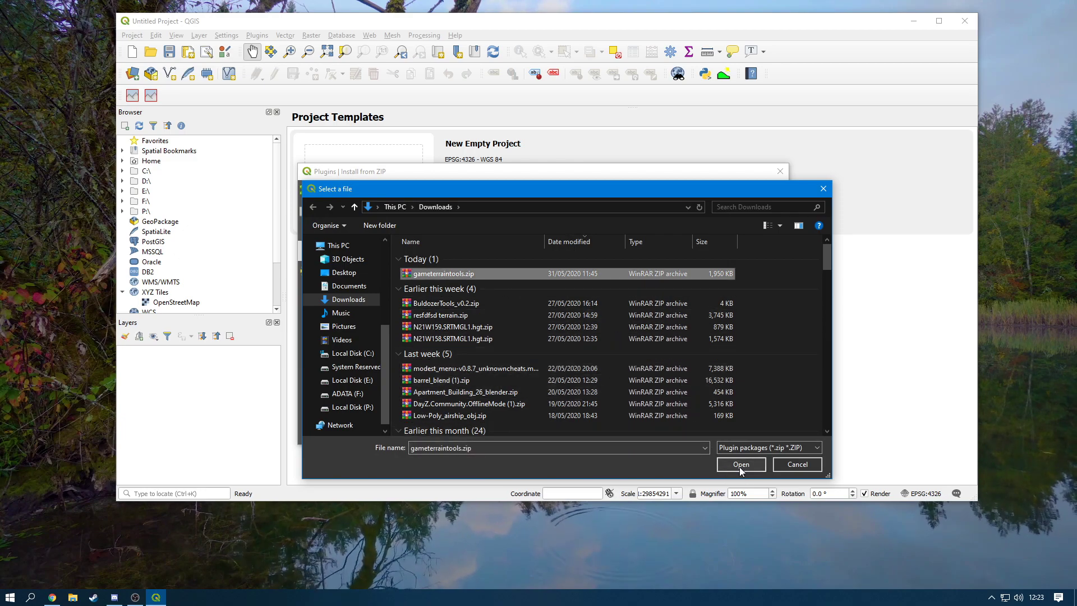
click(828, 191)
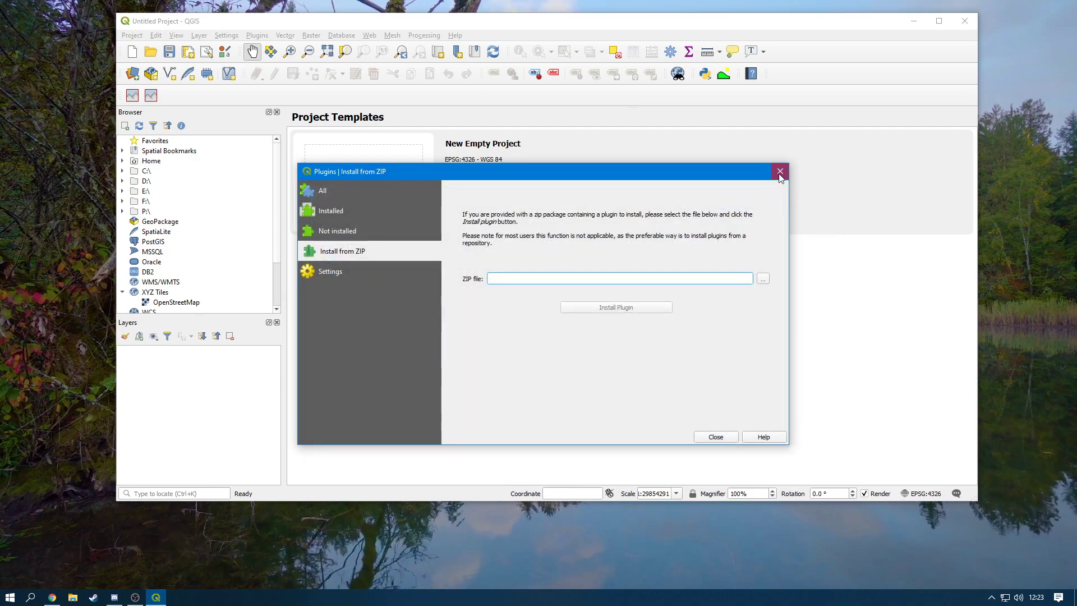
click(780, 172)
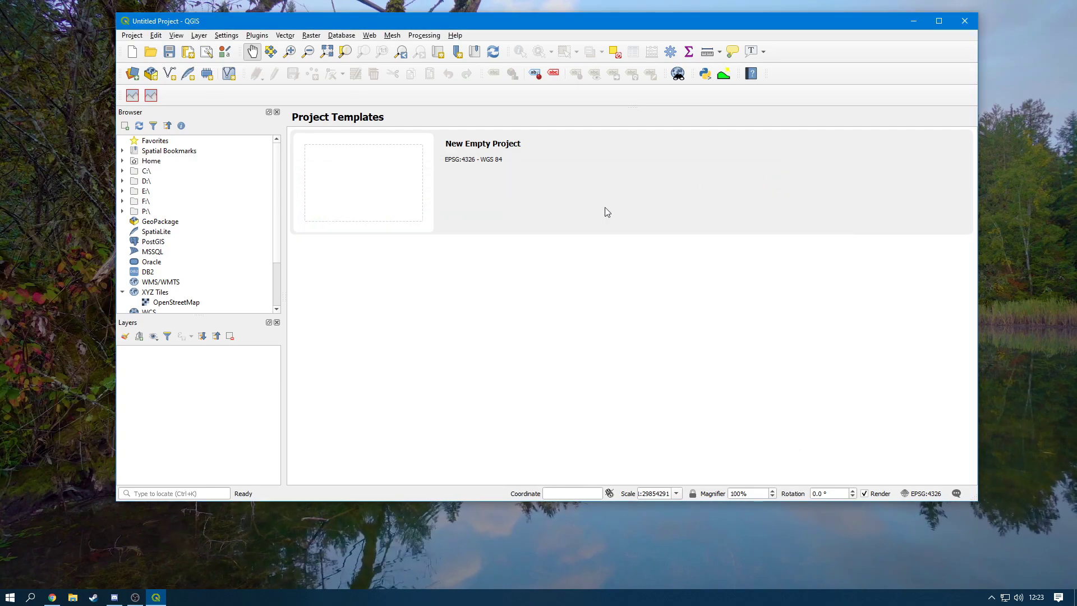
- Add the gtt_satmap world satellite layer from Game Terrain Tools' Satmap tab
click(134, 98)
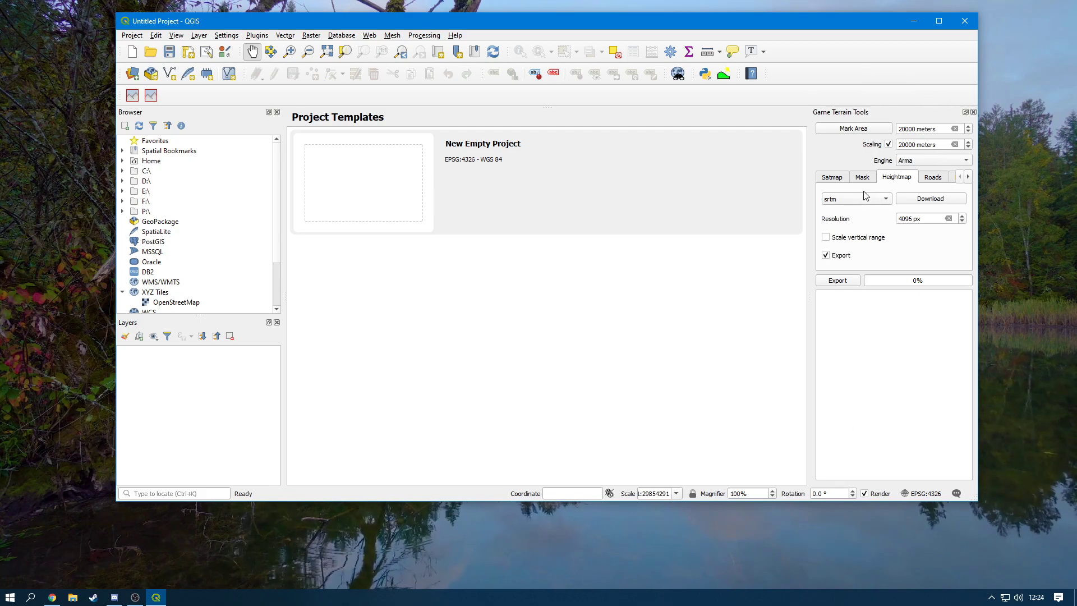
click(841, 178)
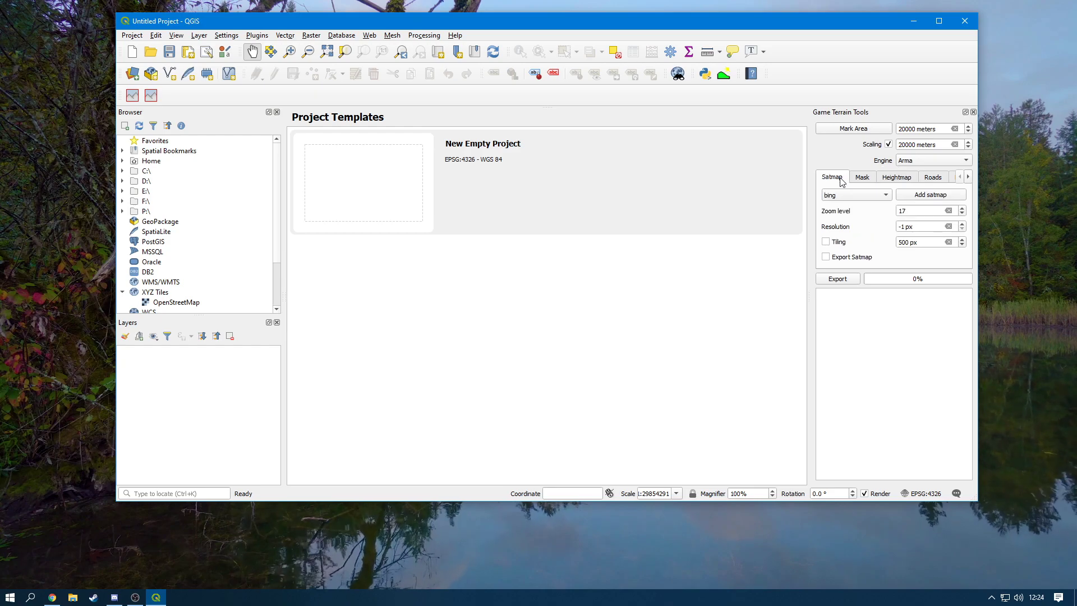
click(928, 196)
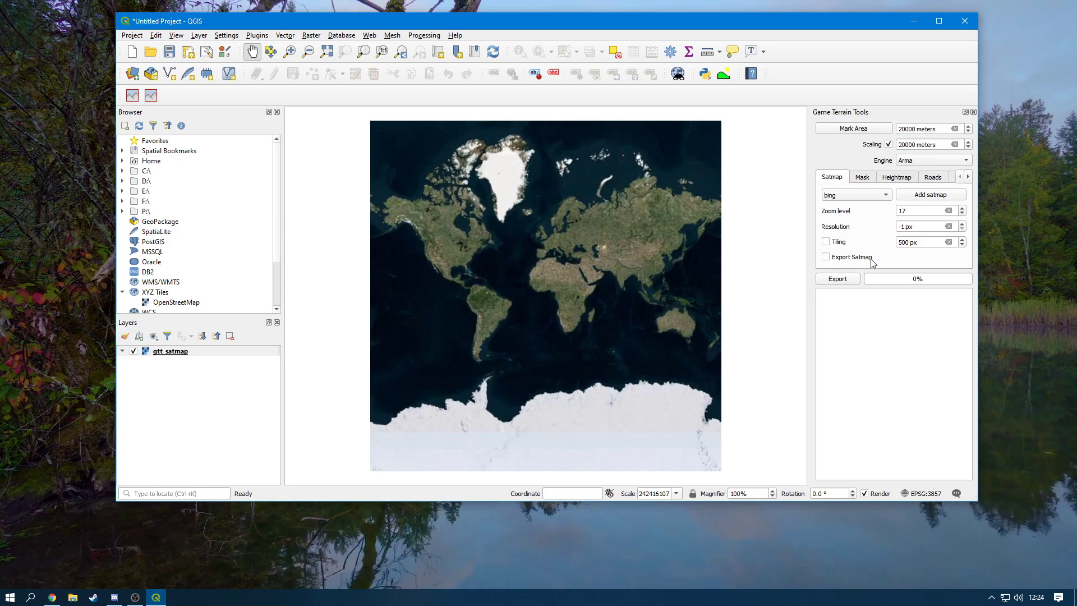
- Turn off Export Mask, then review the Roads and Heightmap tab settings
click(862, 177)
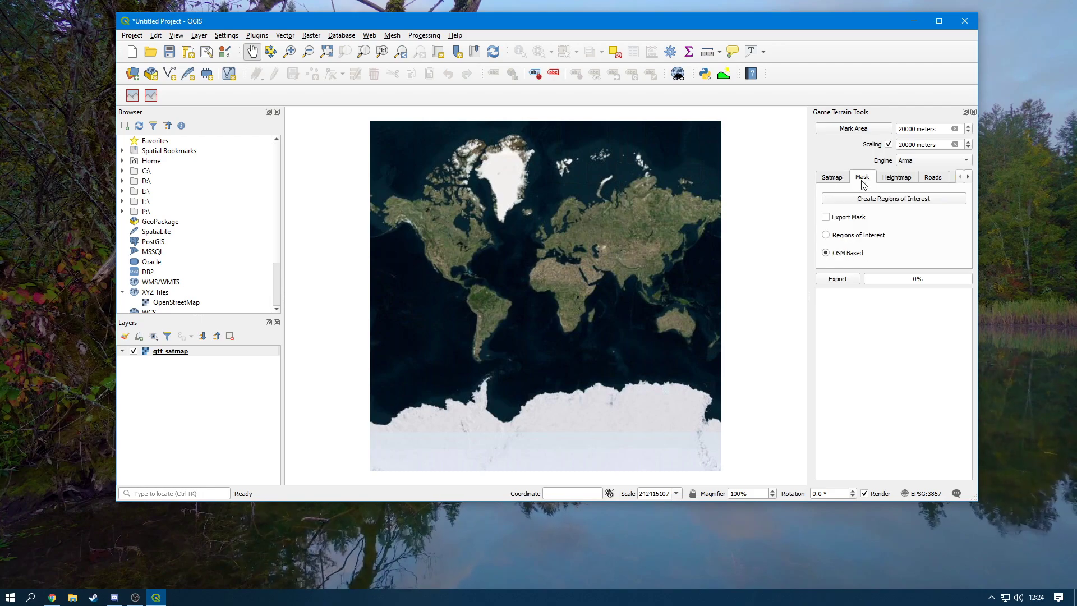
click(826, 218)
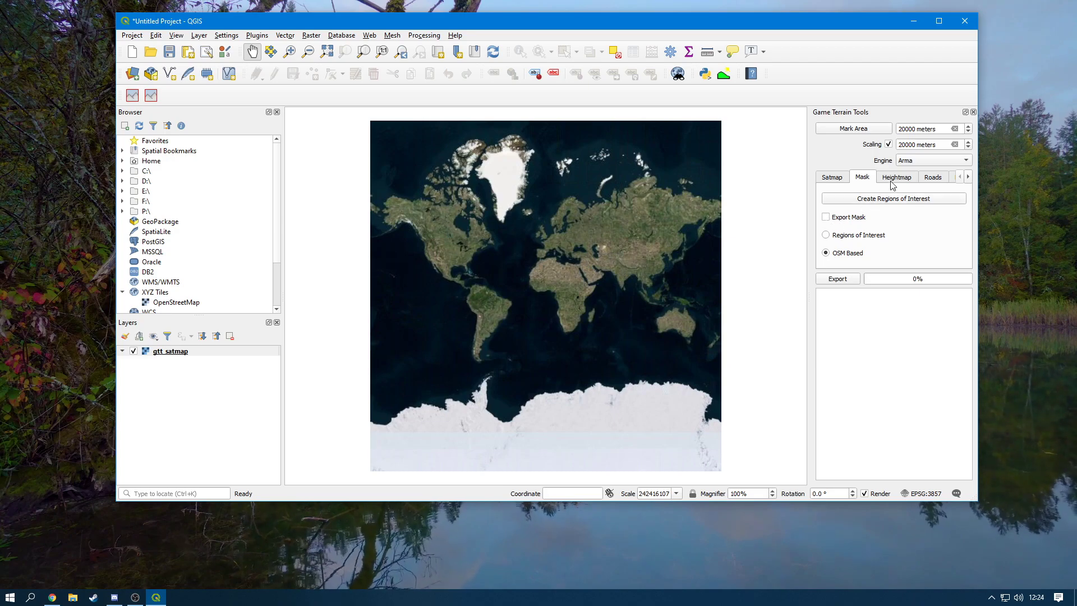
click(931, 179)
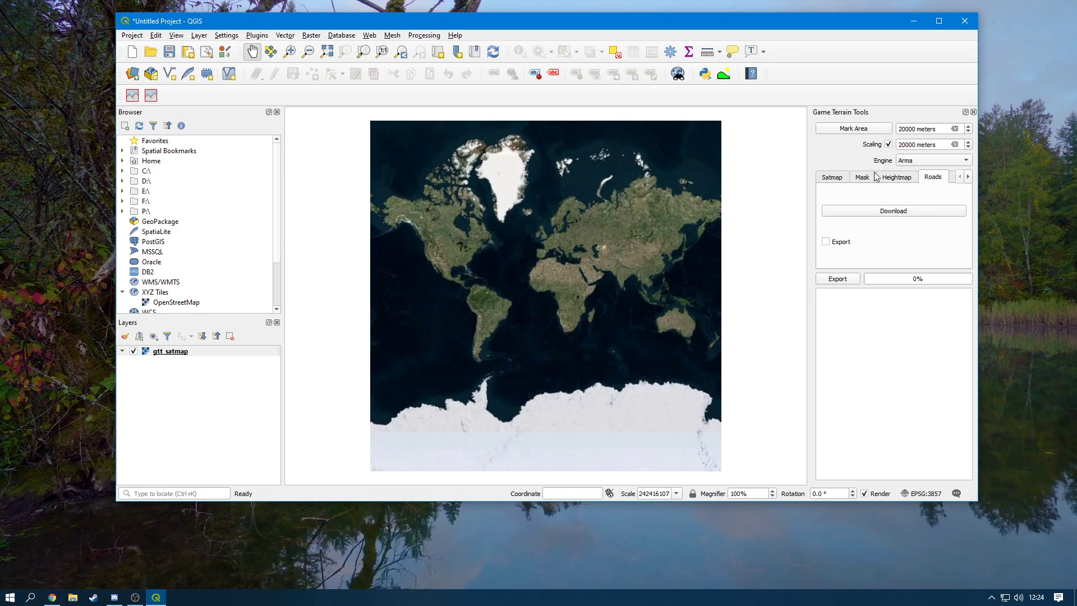
click(894, 180)
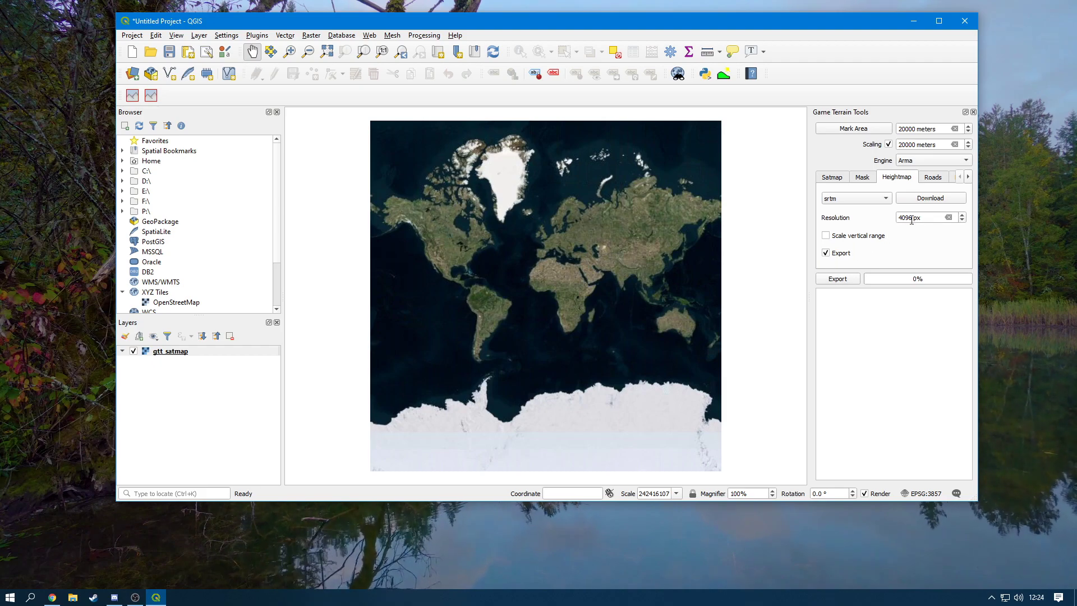
drag(912, 220, 892, 220)
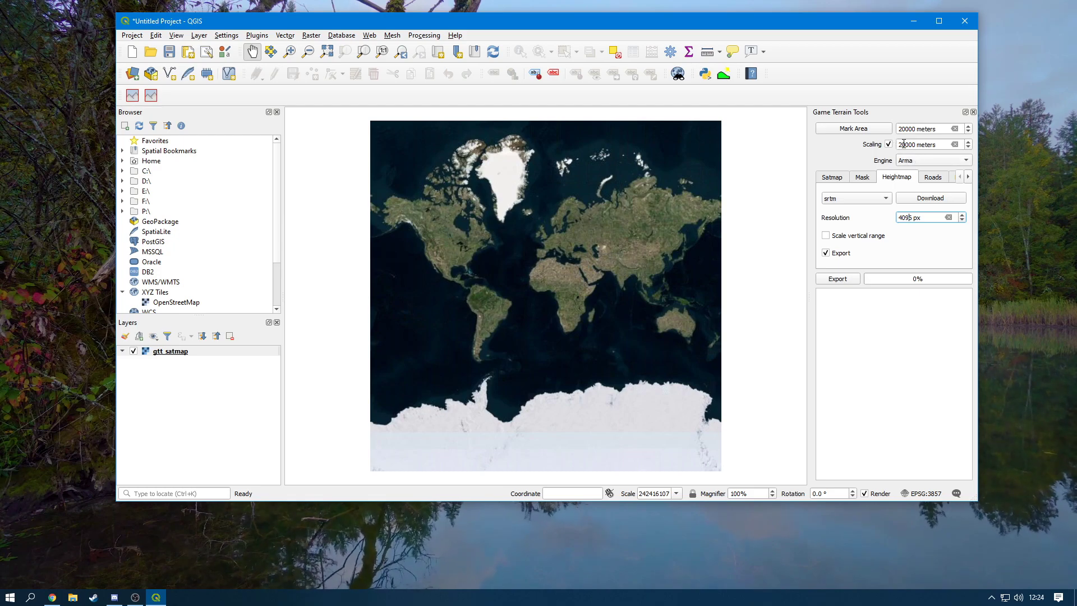
click(902, 144)
key(BackSpace)
text(1)
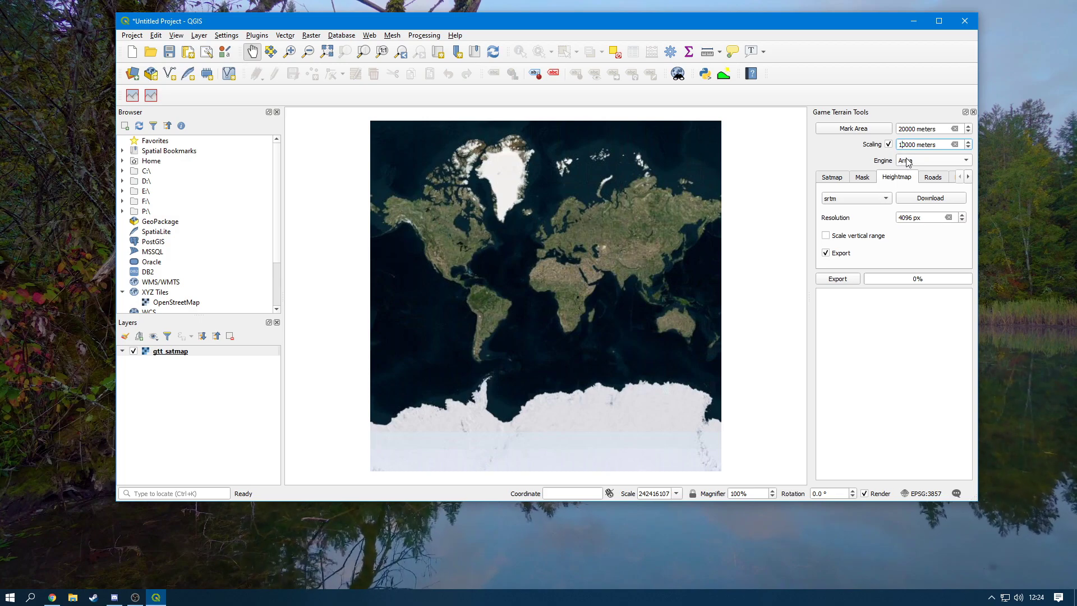
key(BackSpace)
text(2)
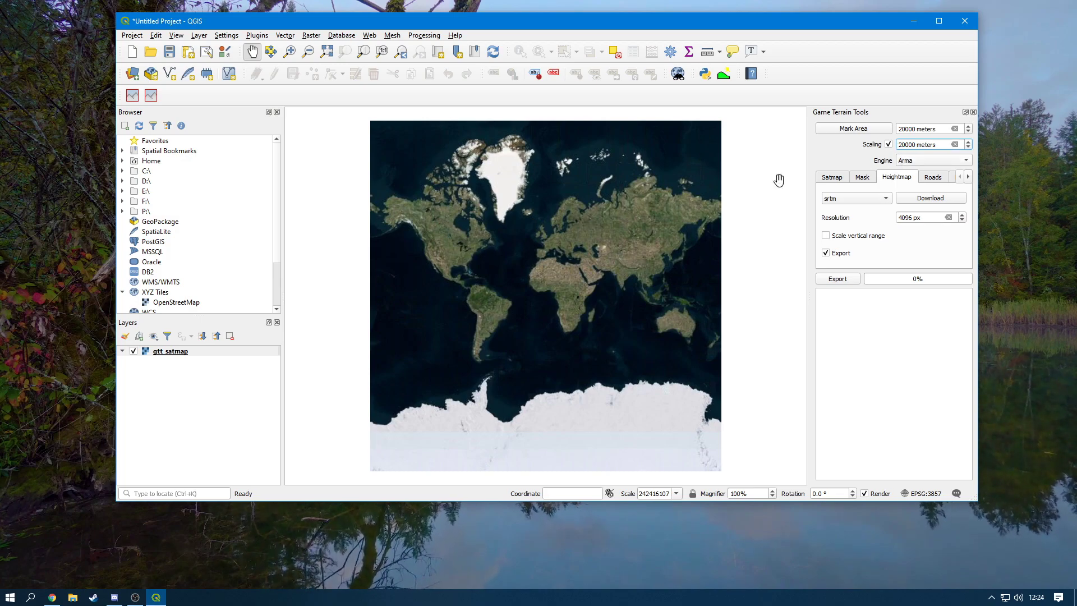
- Pan and zoom the world satellite map around the North American west coast
drag(567, 272, 592, 297)
drag(480, 296, 500, 234)
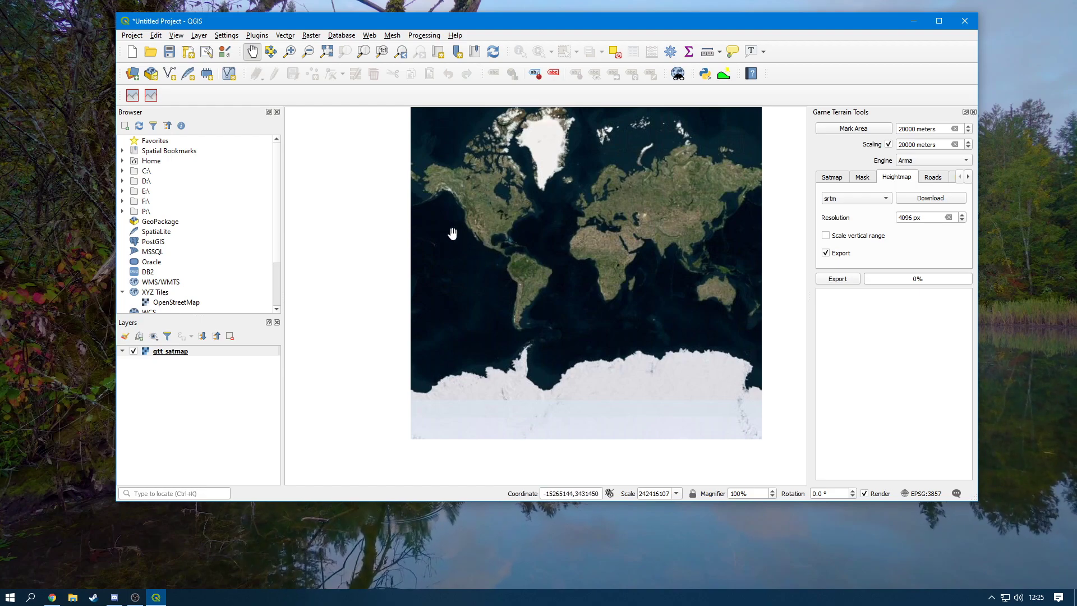
scroll(449, 233, up, 5)
drag(680, 234, 368, 352)
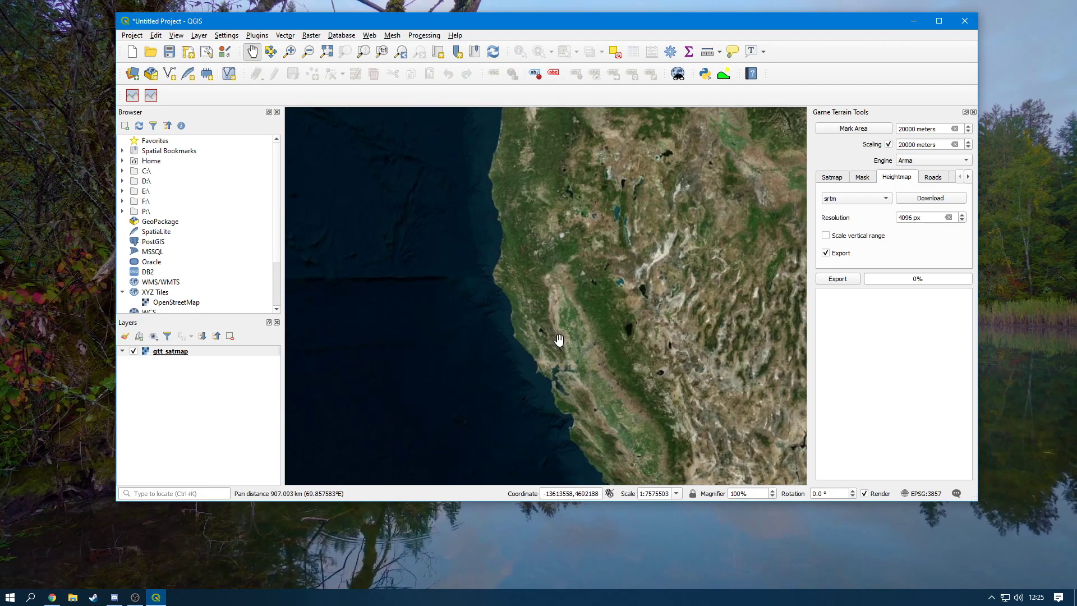
drag(607, 366, 404, 160)
drag(542, 355, 507, 282)
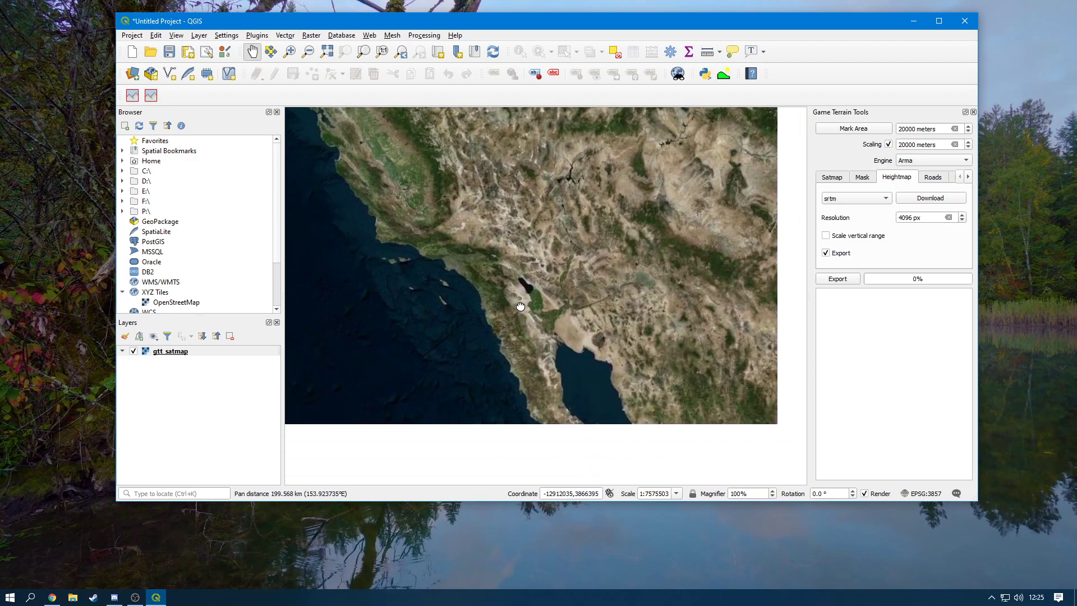
scroll(630, 320, up, 1)
drag(372, 177, 530, 358)
drag(528, 213, 514, 380)
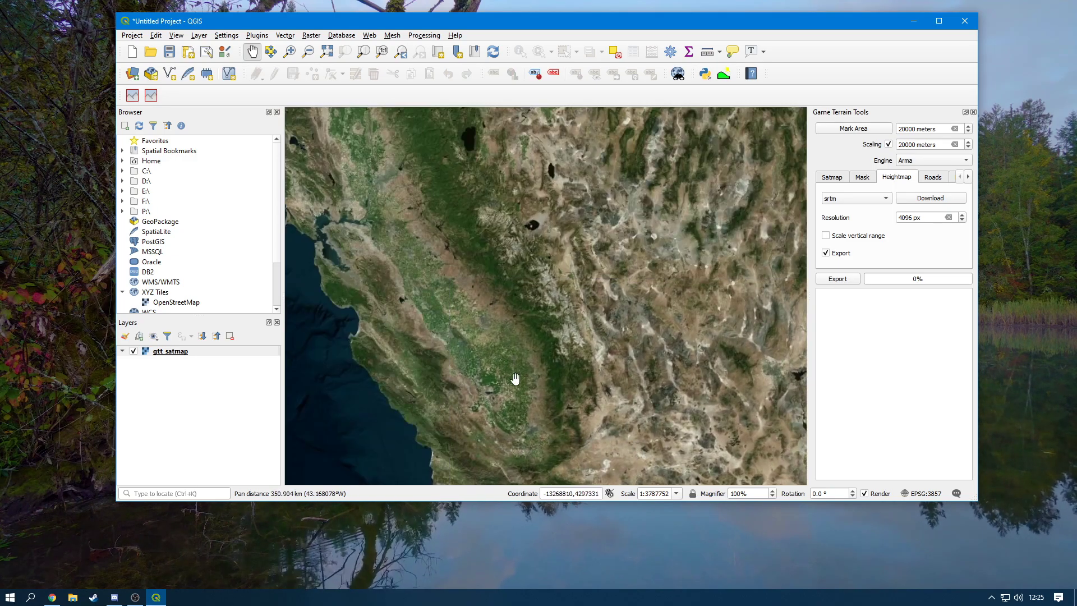
drag(561, 269, 630, 428)
drag(595, 314, 512, 418)
drag(522, 377, 522, 447)
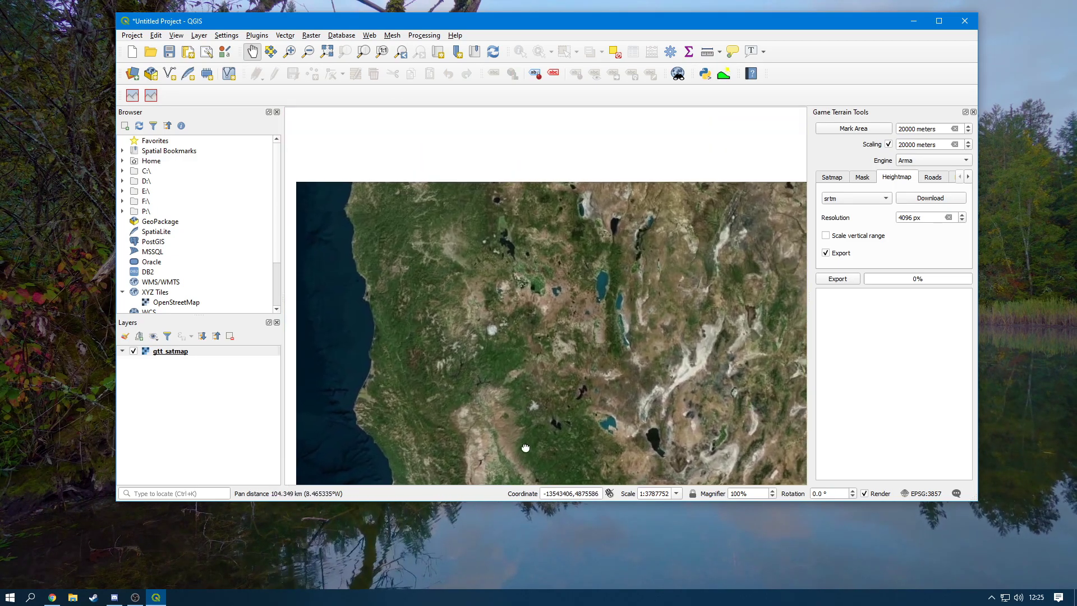
scroll(561, 407, down, 8)
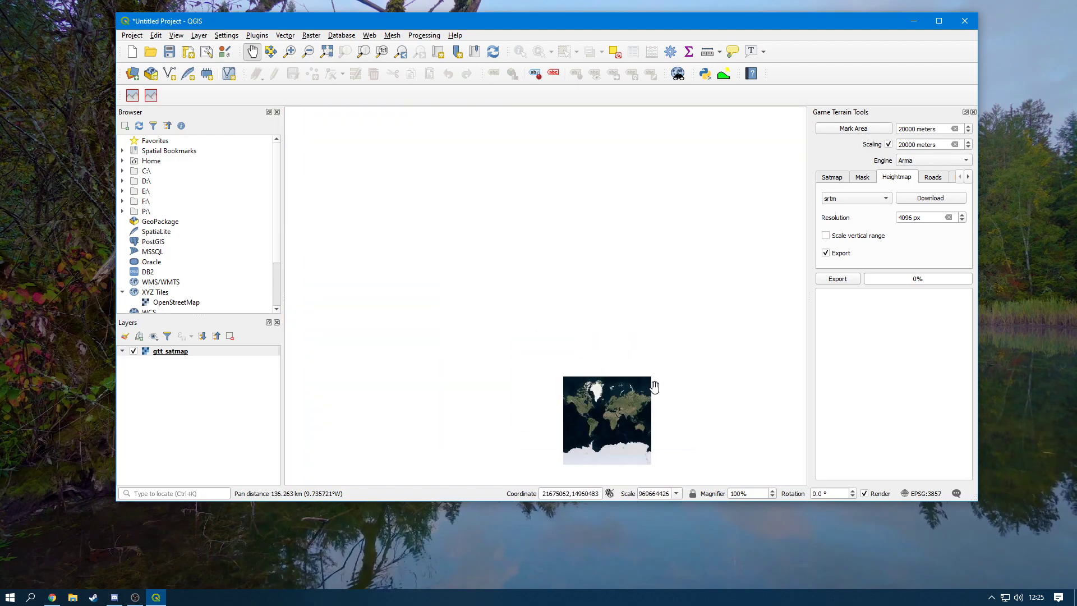
scroll(644, 353, up, 3)
scroll(624, 313, up, 2)
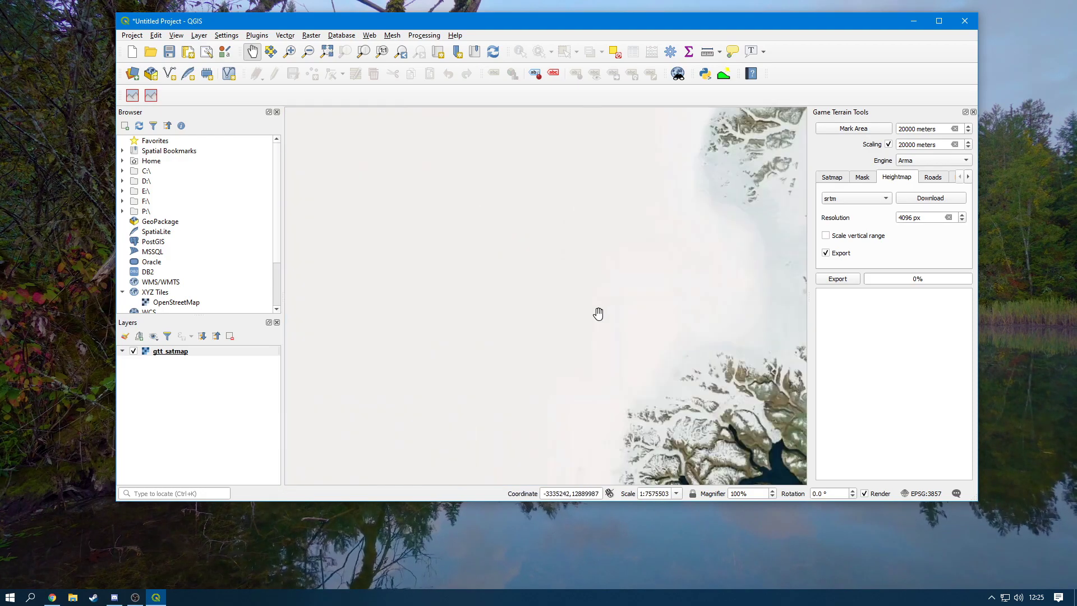
scroll(745, 317, down, 3)
- Recentre the world map and zoom into the southern Spanish coastal bay and mountains
drag(745, 317, 592, 230)
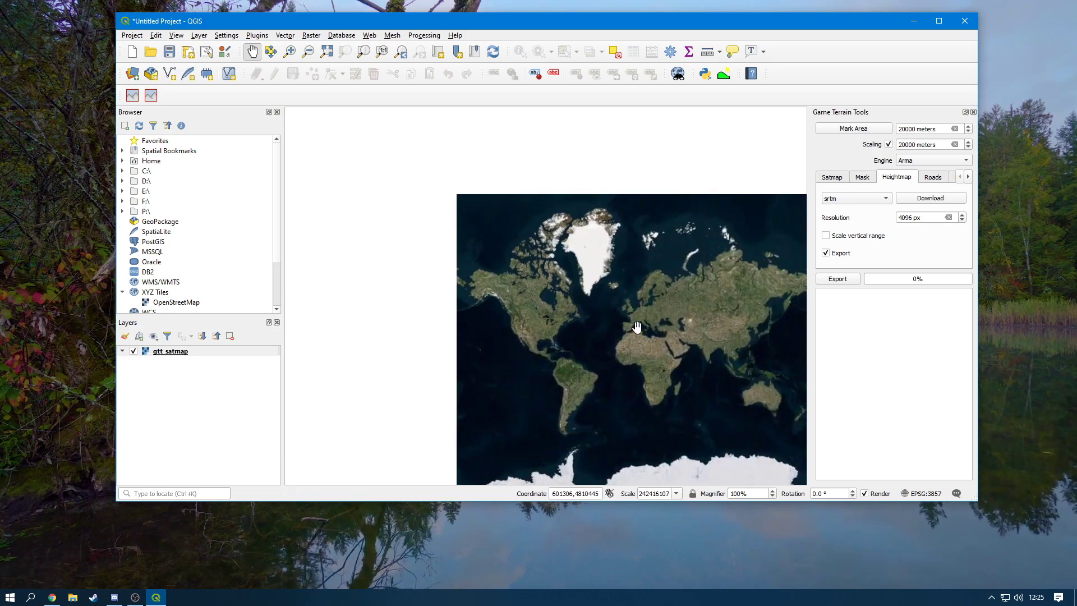
scroll(623, 336, up, 3)
scroll(589, 305, up, 2)
scroll(576, 300, up, 1)
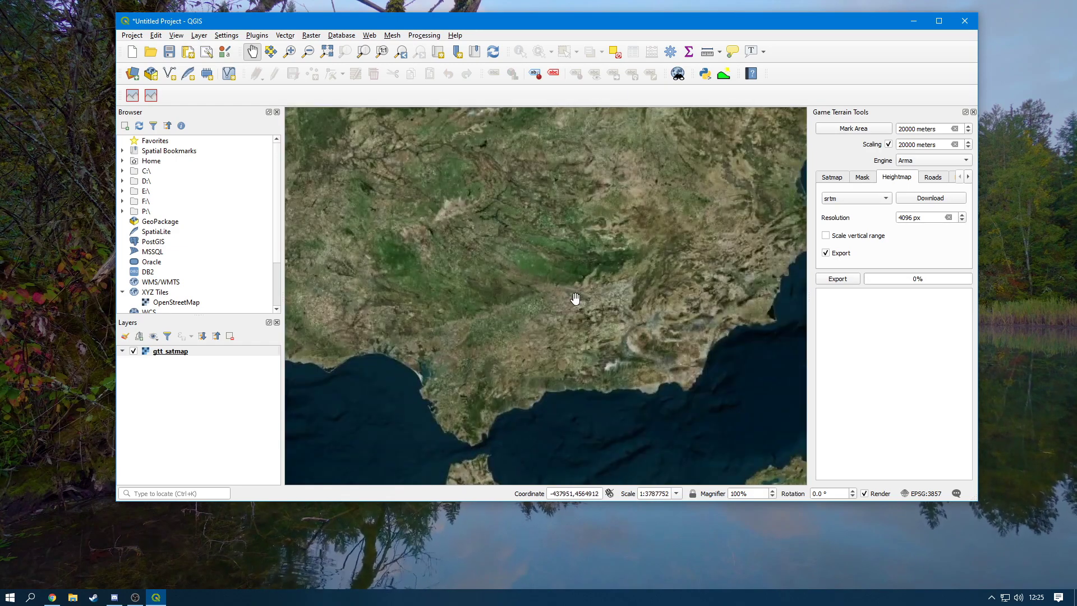
drag(545, 318, 578, 280)
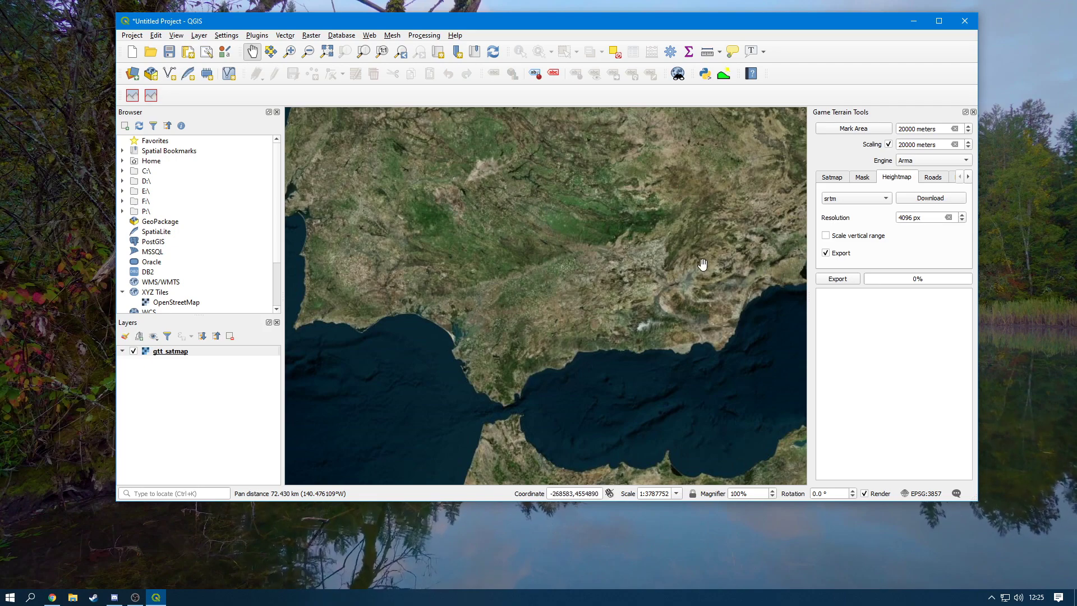
scroll(687, 339, up, 1)
drag(705, 325, 539, 319)
scroll(539, 319, up, 3)
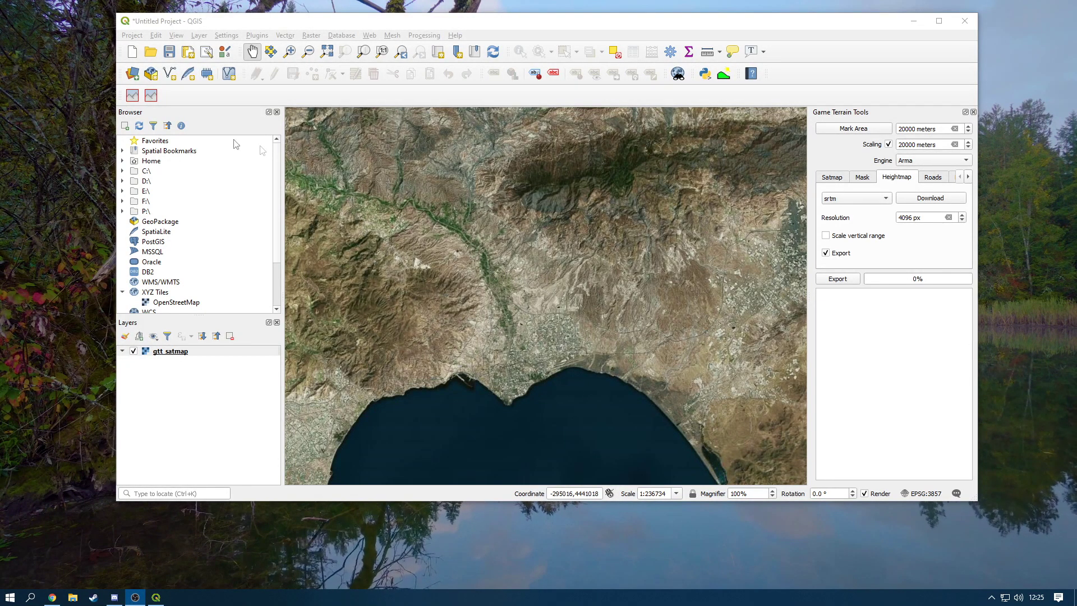
- Save the QGIS project under the file name tutorial1
click(170, 53)
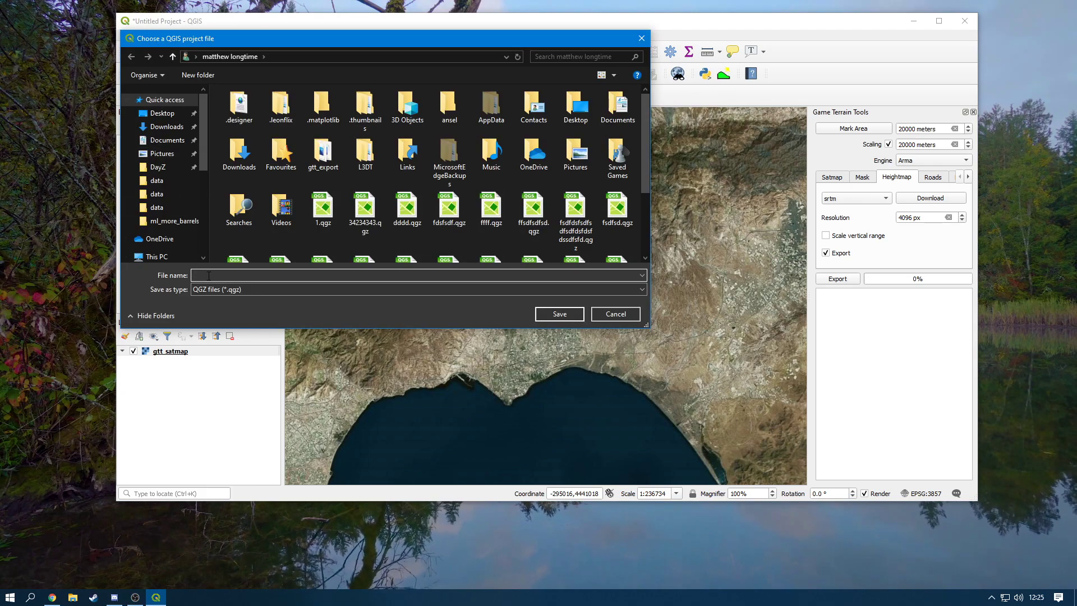
text(tutorial1)
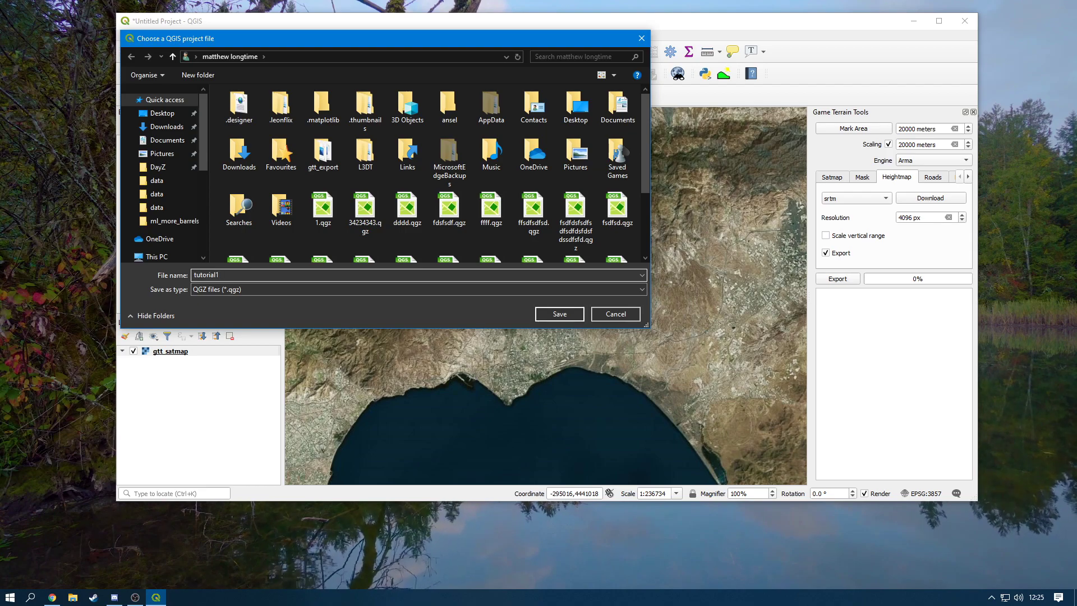
click(557, 316)
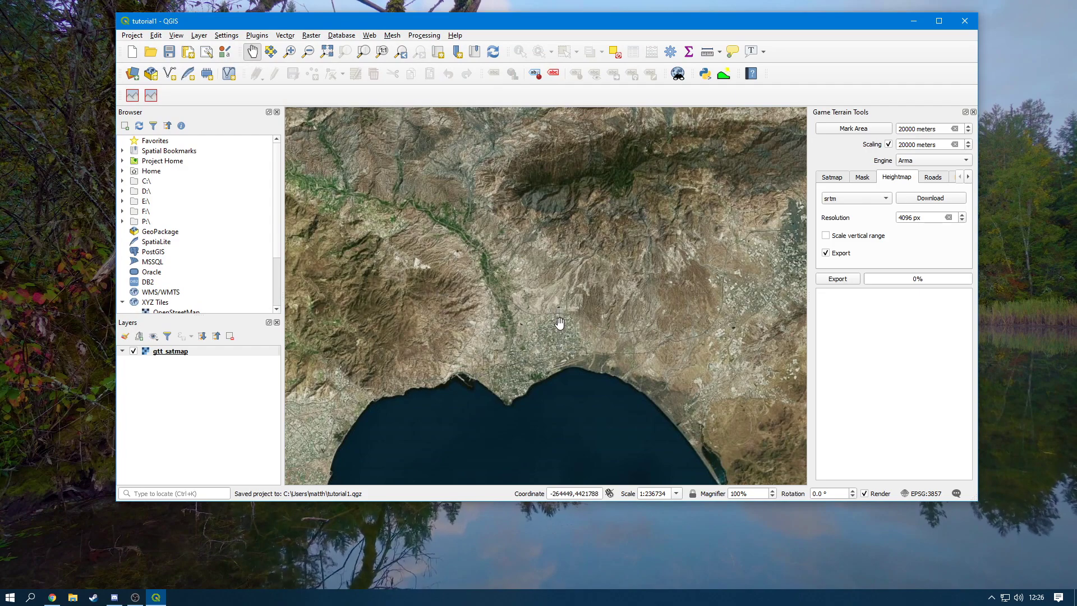
click(836, 128)
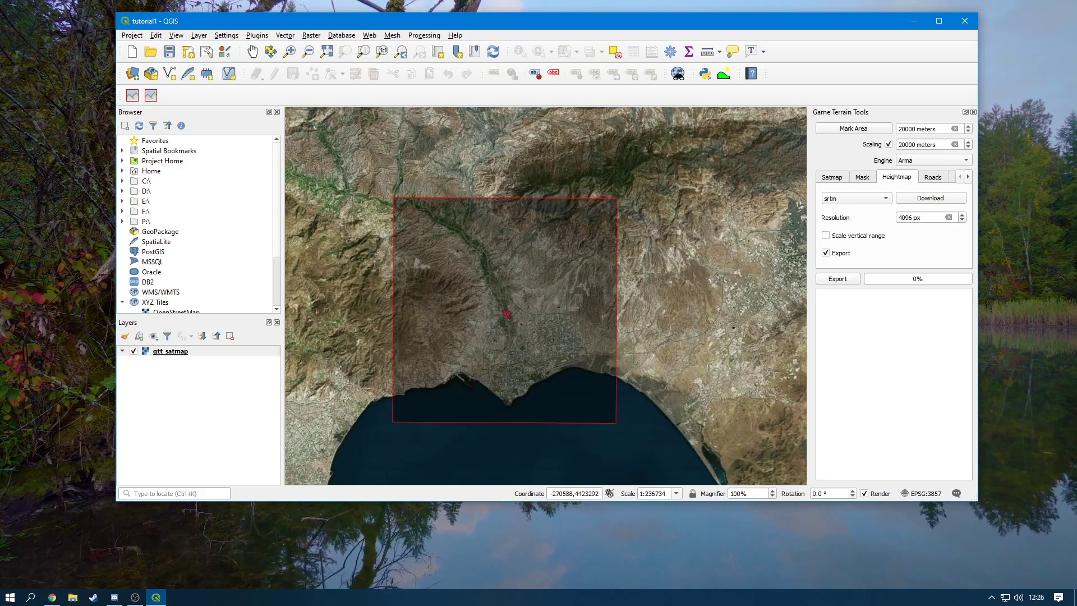
- Place the square 20000-meter export area over the coastal bay
click(525, 306)
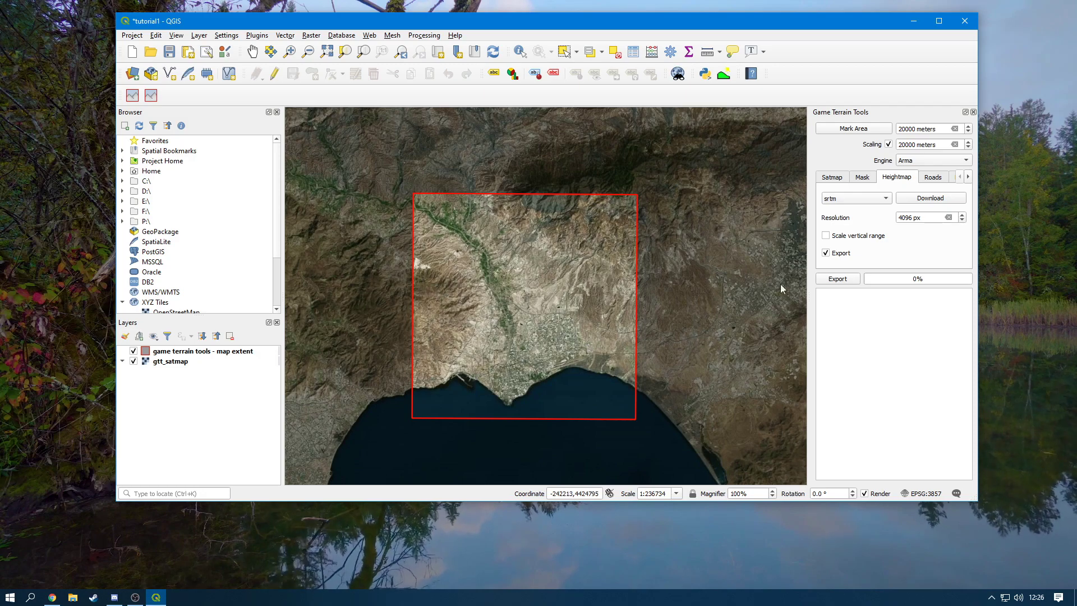
click(923, 199)
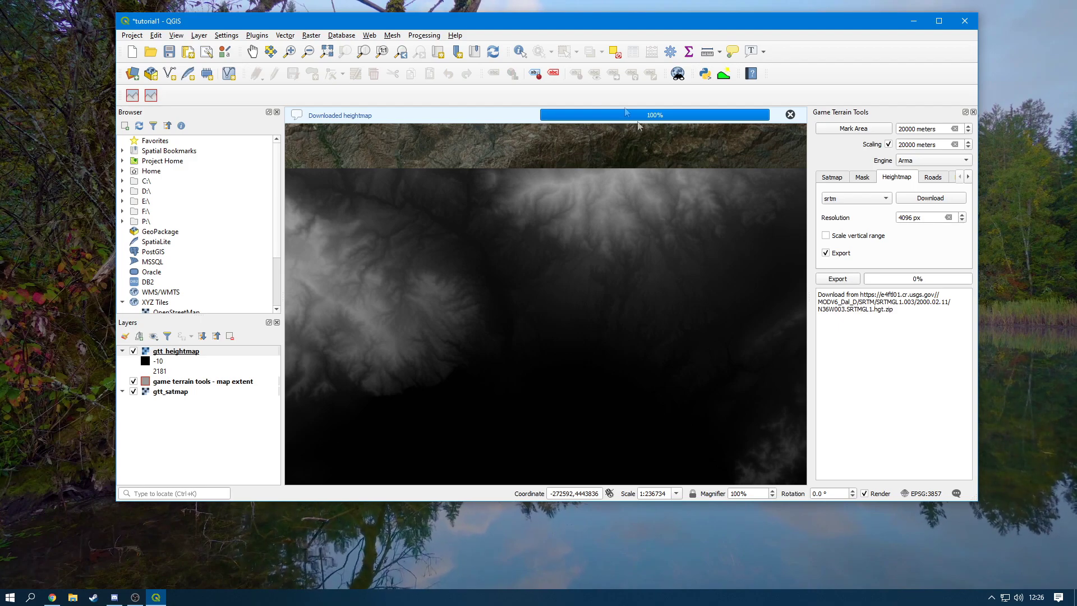
- Zoom out and back in to inspect the greyscale gtt_heightmap layer (-10 to 2181)
scroll(523, 335, down, 1)
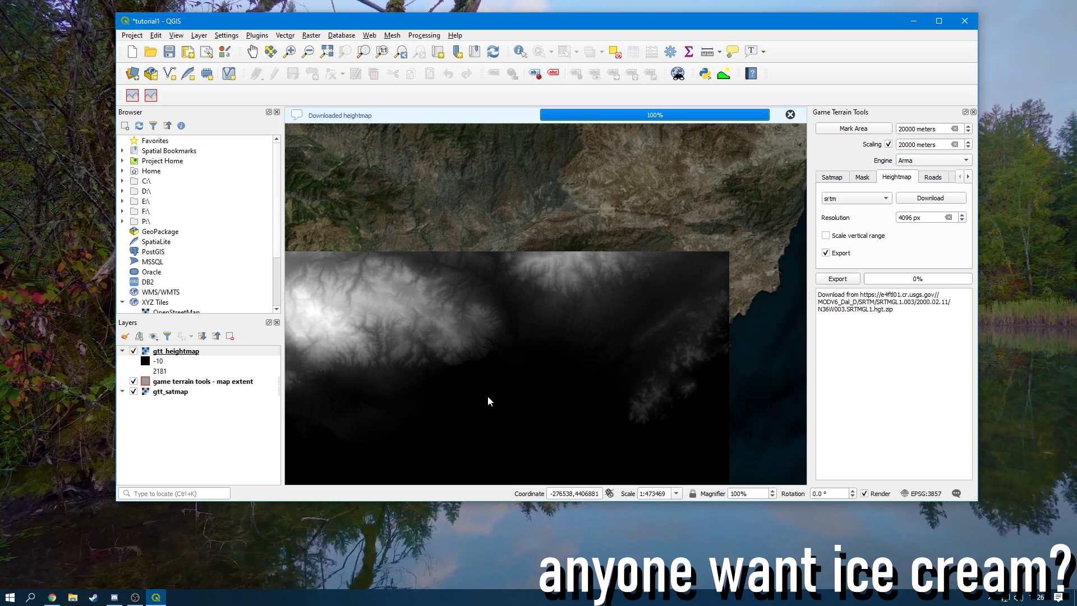
scroll(517, 331, up, 2)
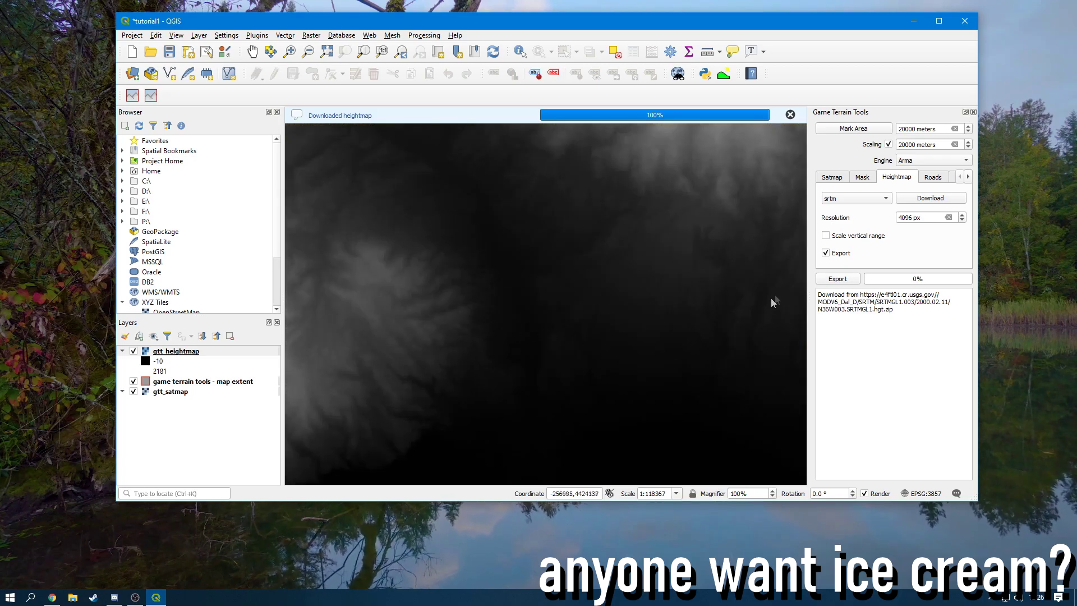
- Export the heightmap cropped to the marked area as gtt_heightmap.asc
click(846, 280)
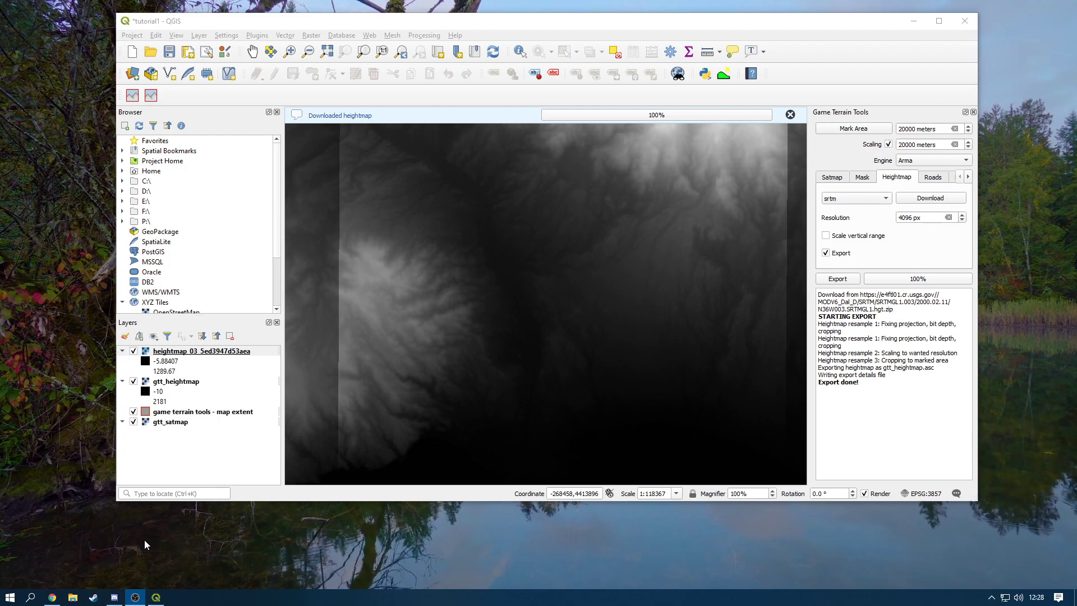
- Save the tutorial1.qgz project, then open the Save As dialog and cancel it
click(170, 52)
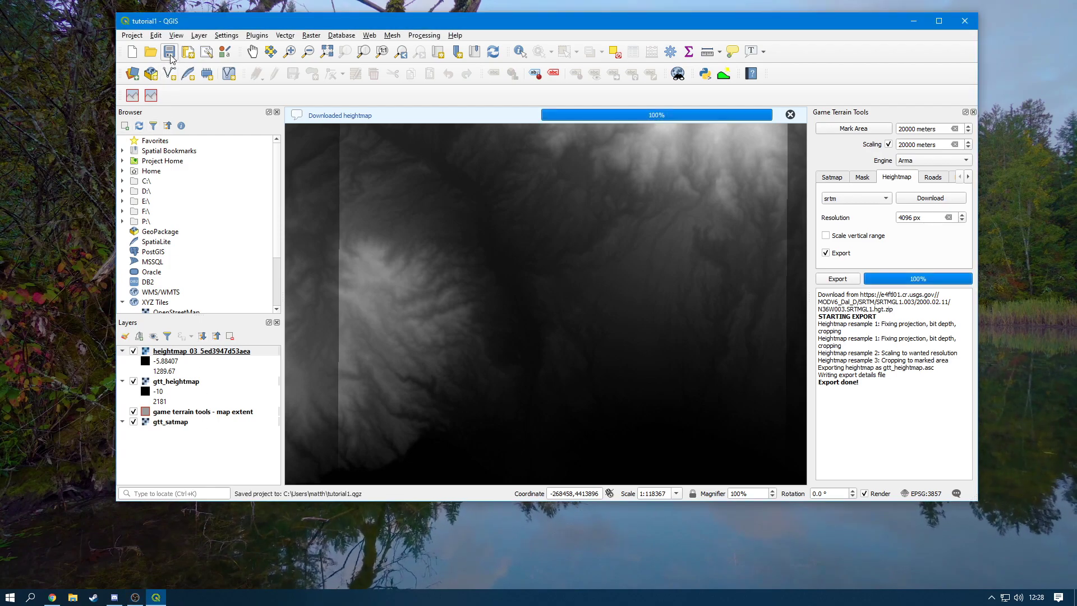
click(132, 36)
click(149, 141)
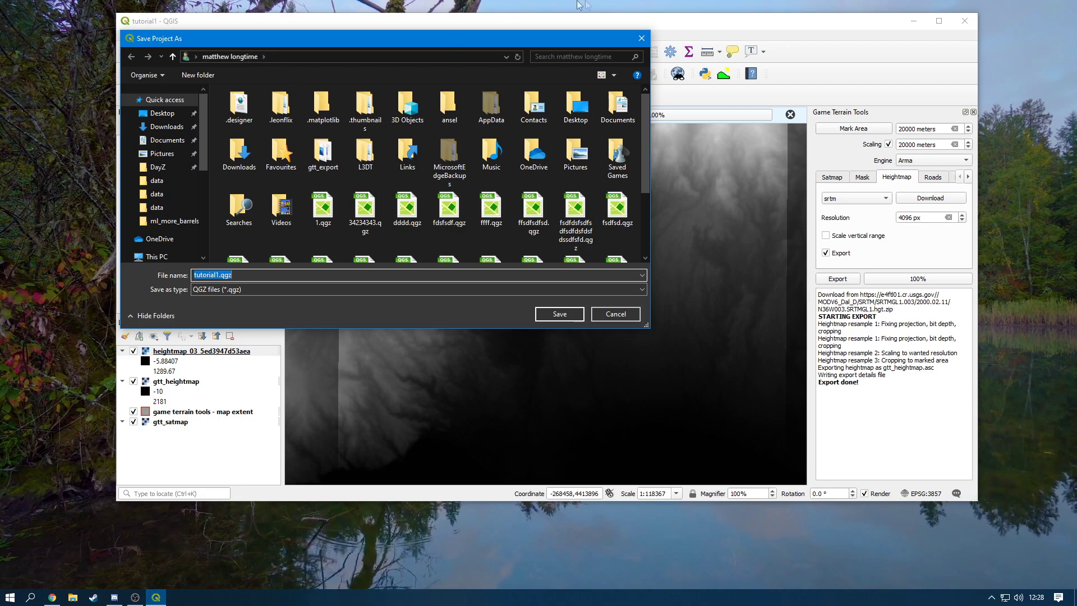
click(641, 38)
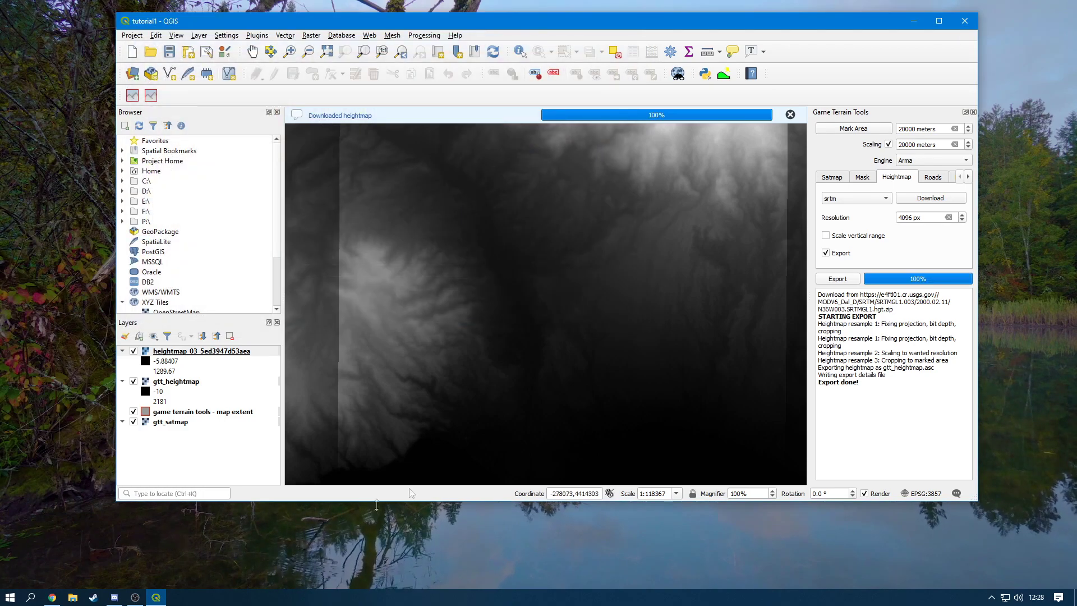
- Open File Explorer and go to the user's home folder via the address bar
key(super+e)
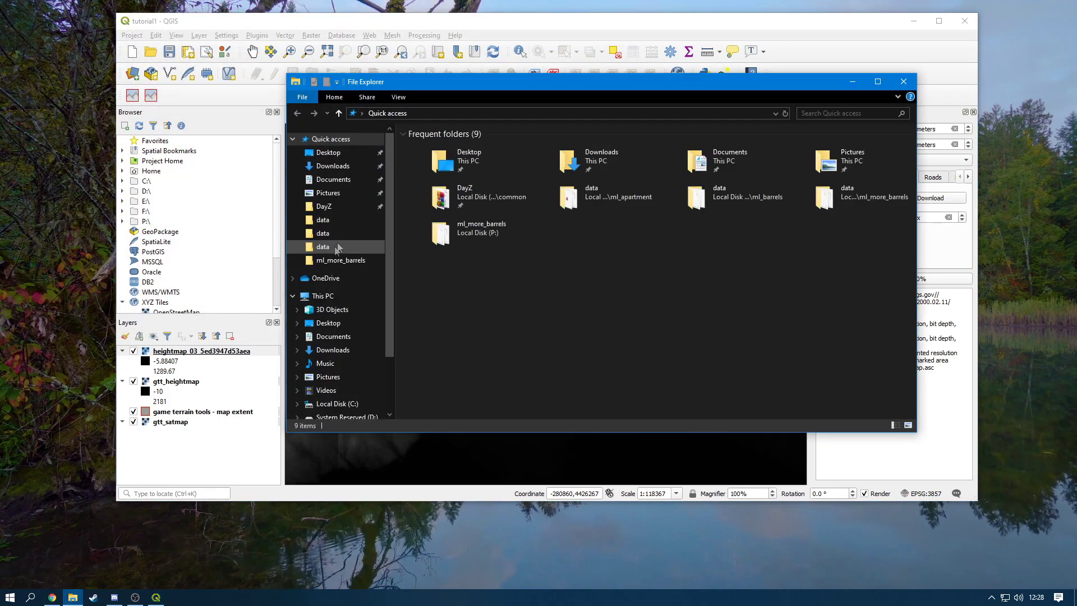
click(426, 112)
text(ma)
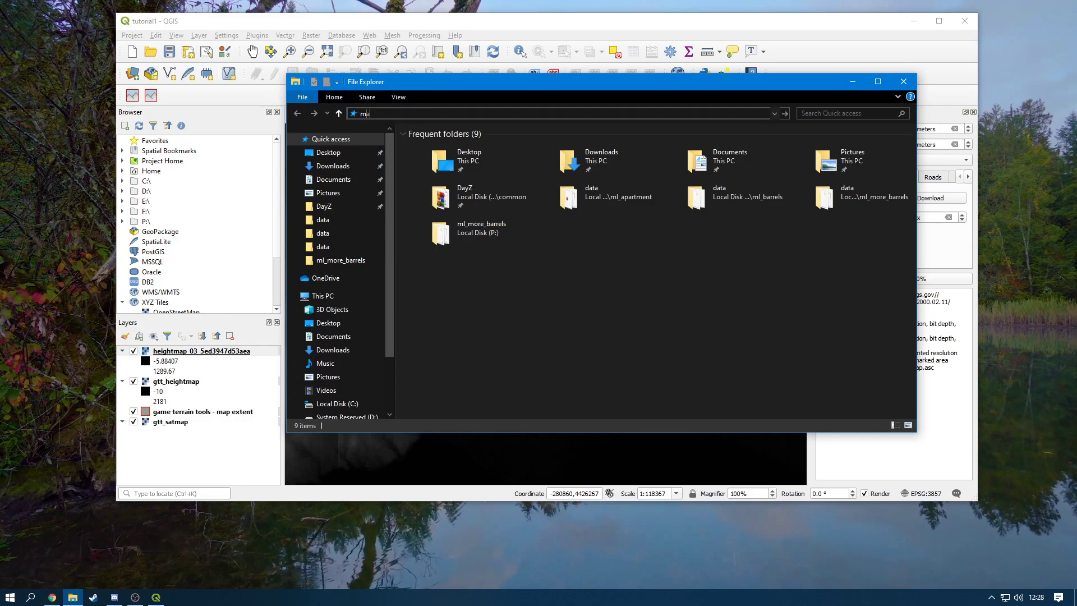
text(tthew longtime)
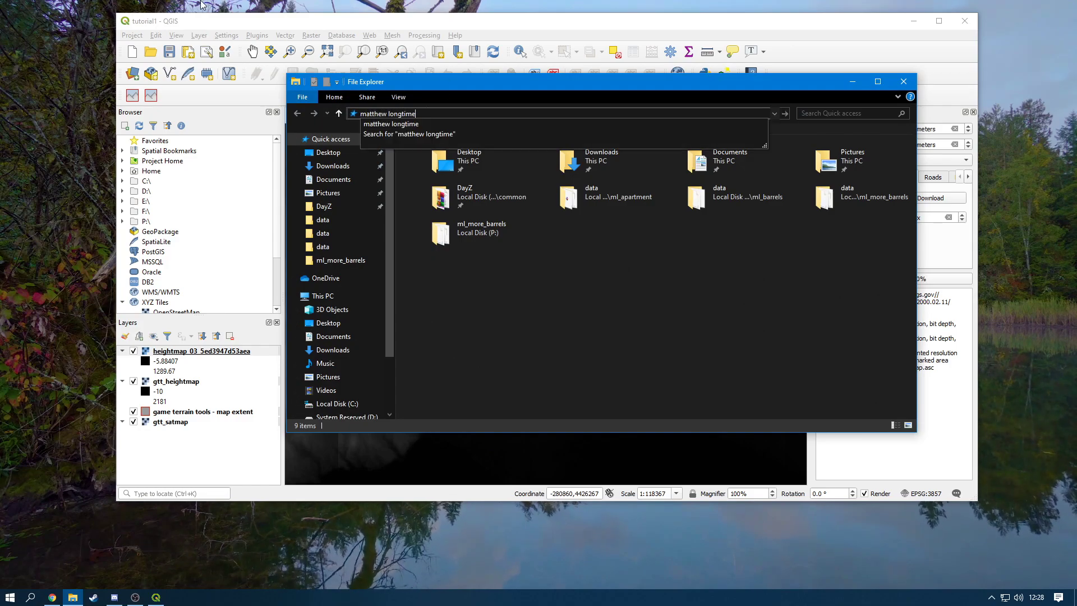
key(Return)
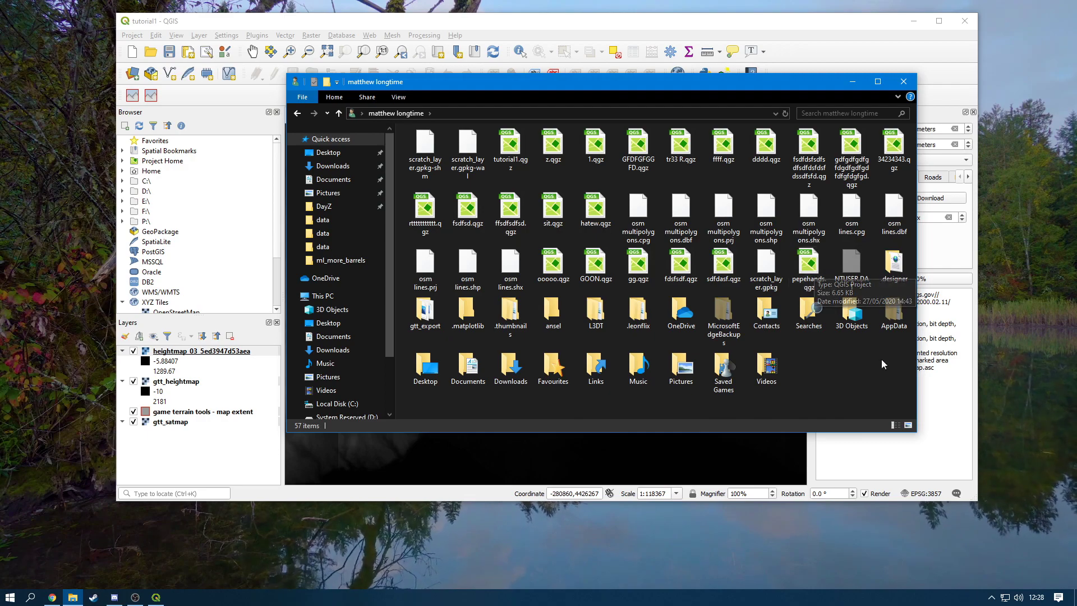
- Open the gtt_export folder, select gtt_heightmap.asc, and enlarge the file listing
click(421, 328)
double_click(421, 328)
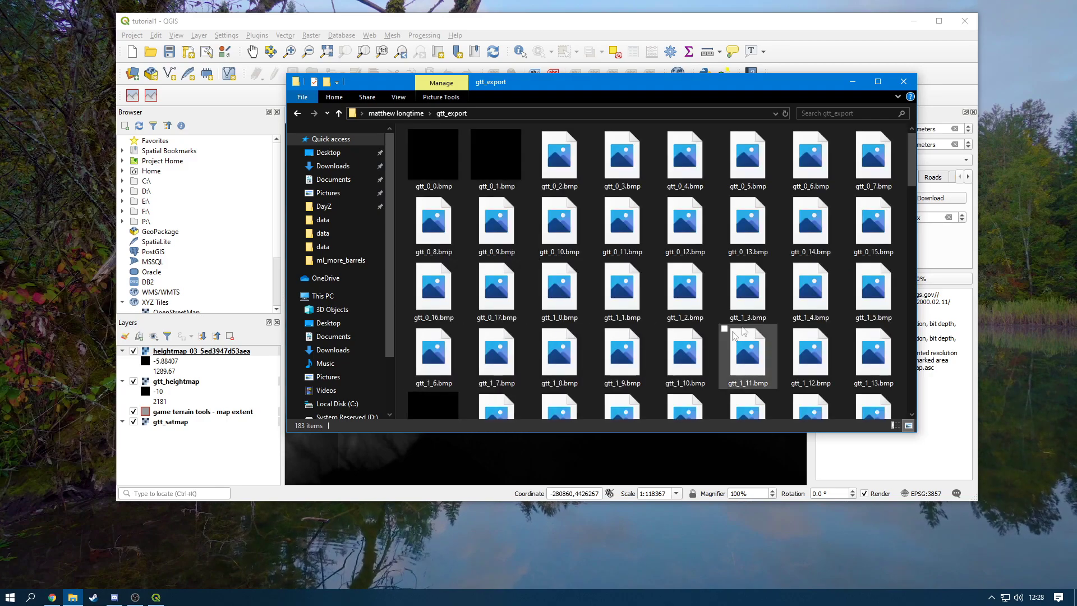
scroll(802, 354, down, 6)
scroll(802, 354, down, 10)
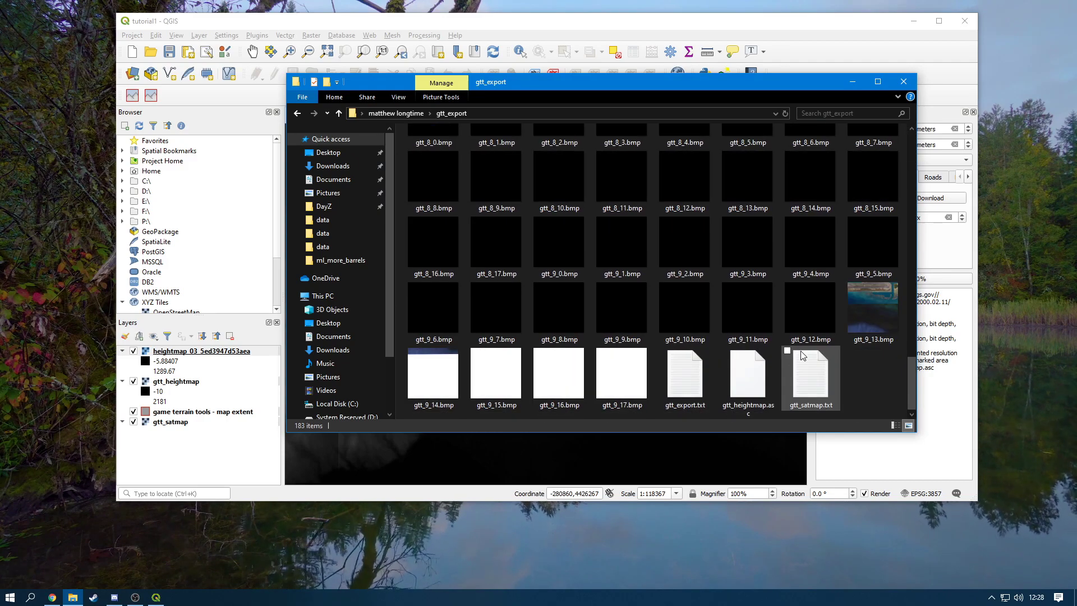
click(750, 406)
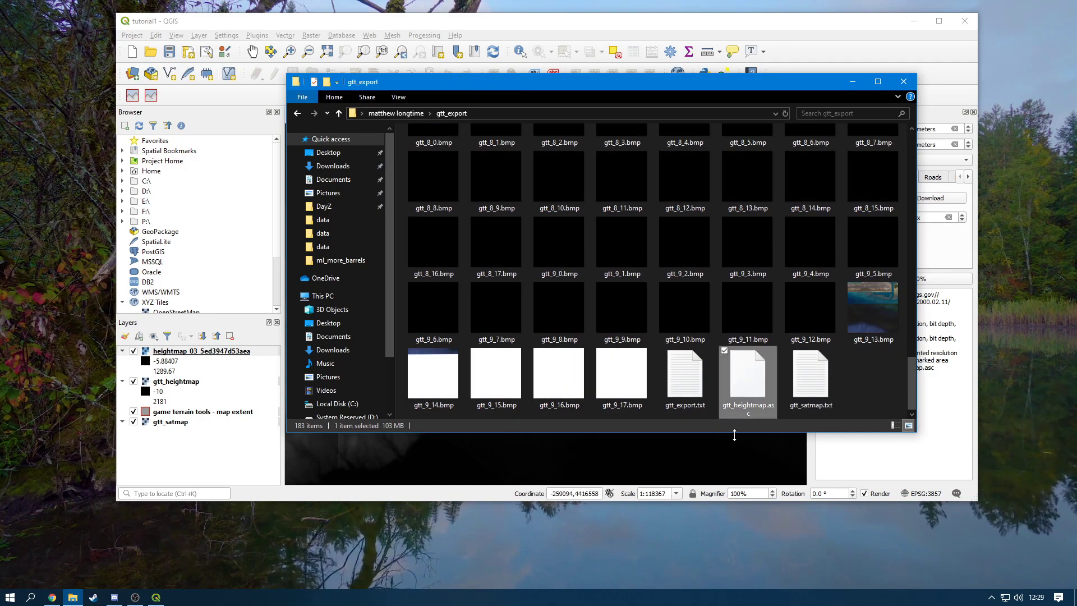
drag(727, 432, 732, 490)
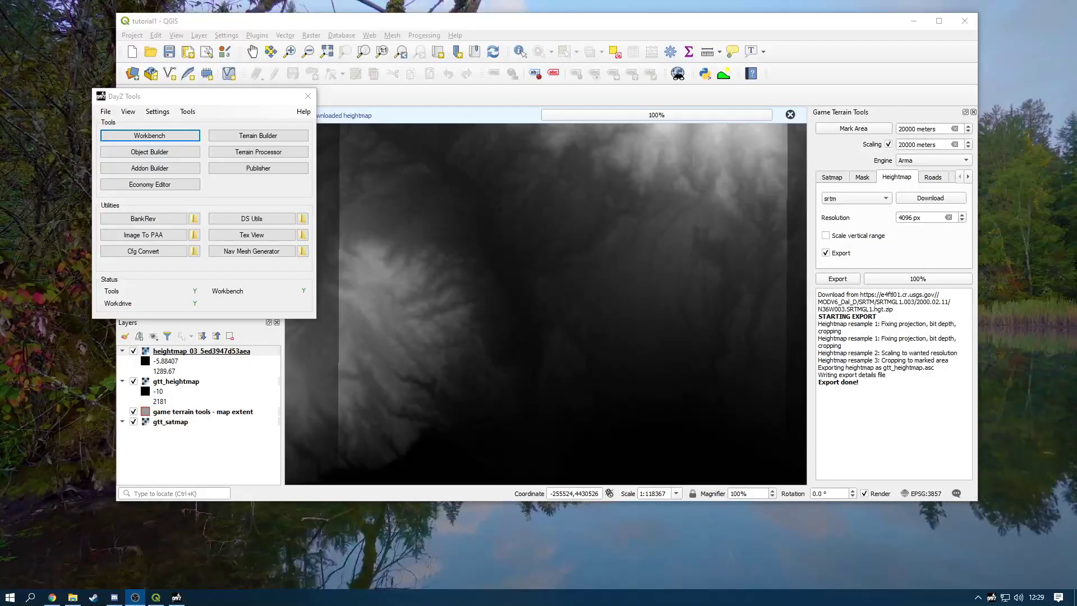
- Start Terrain Builder from DayZ Tools and bring up its Open Project dialog
click(242, 136)
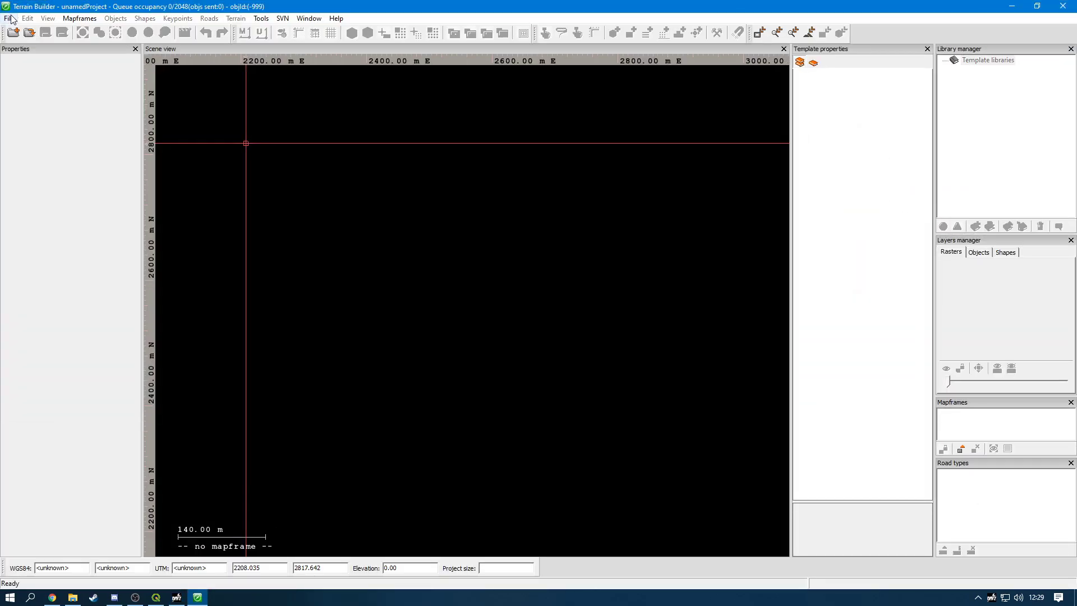
click(10, 19)
click(25, 44)
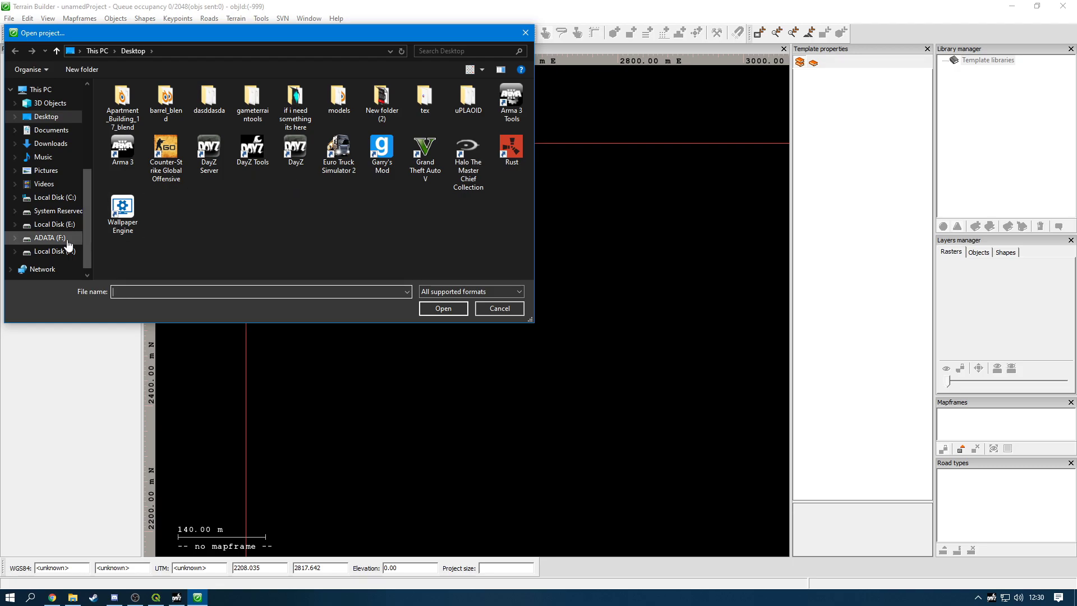
- Open the bolivia.tv4p project from the P:\Bolivia folder
click(78, 256)
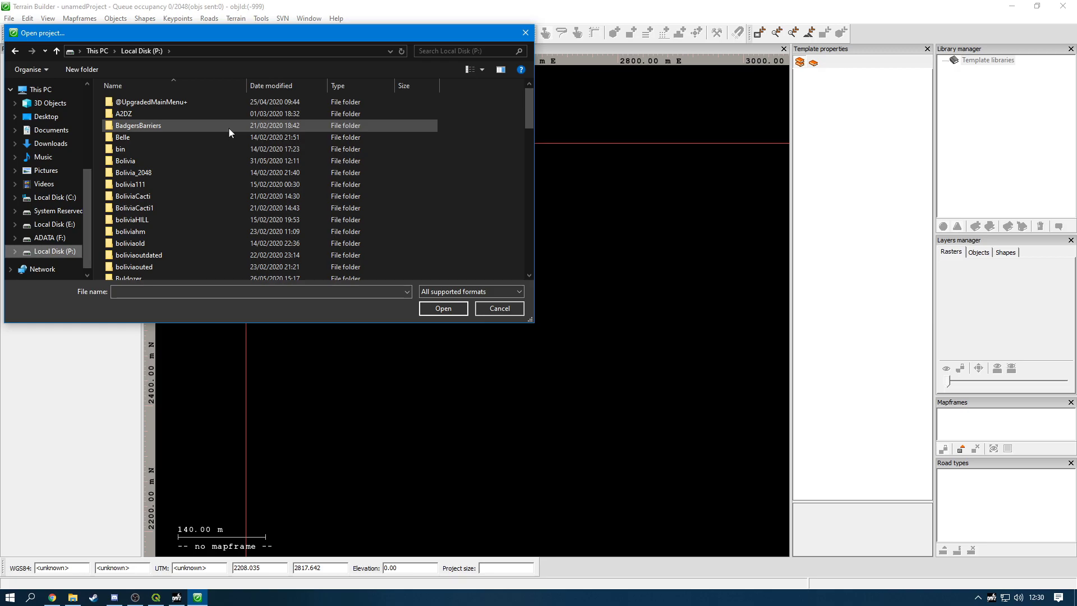
double_click(170, 162)
double_click(158, 172)
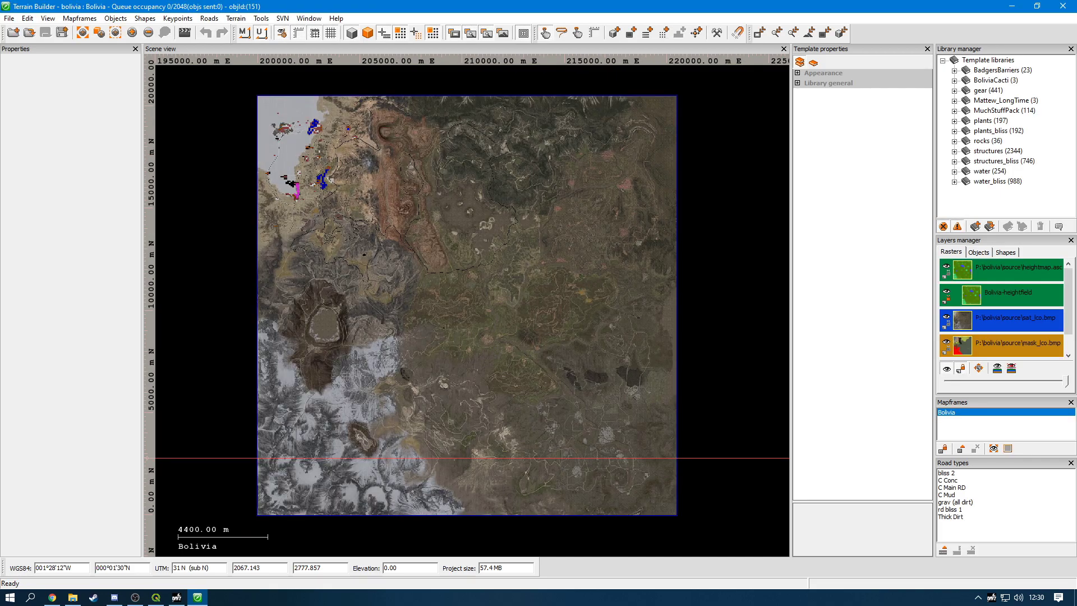
- Import the heightmap as terrain, then return to QGIS
click(9, 18)
mouse_move(24, 123)
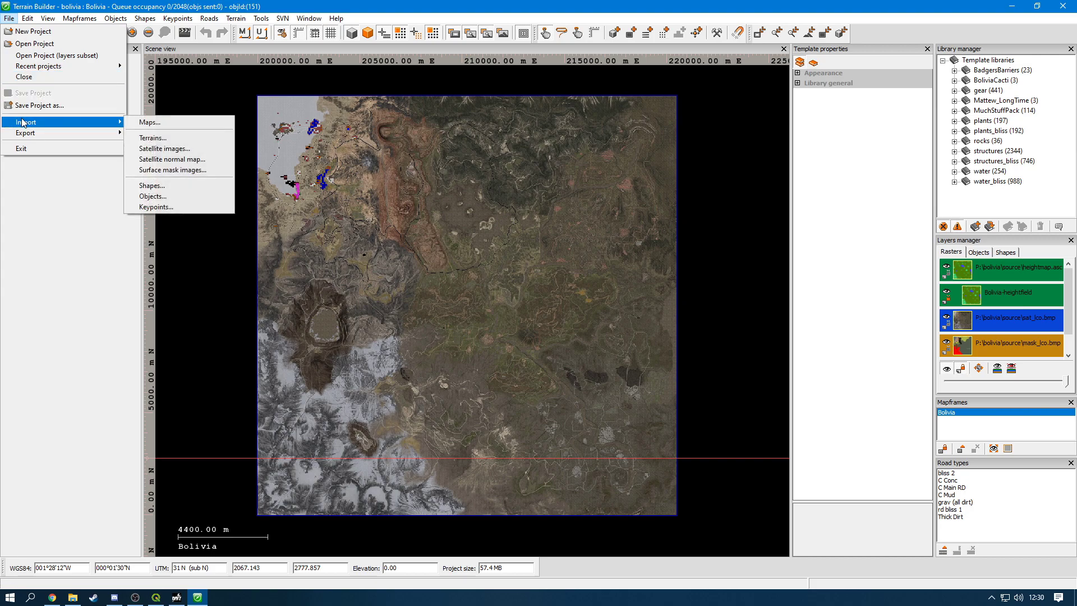
click(157, 138)
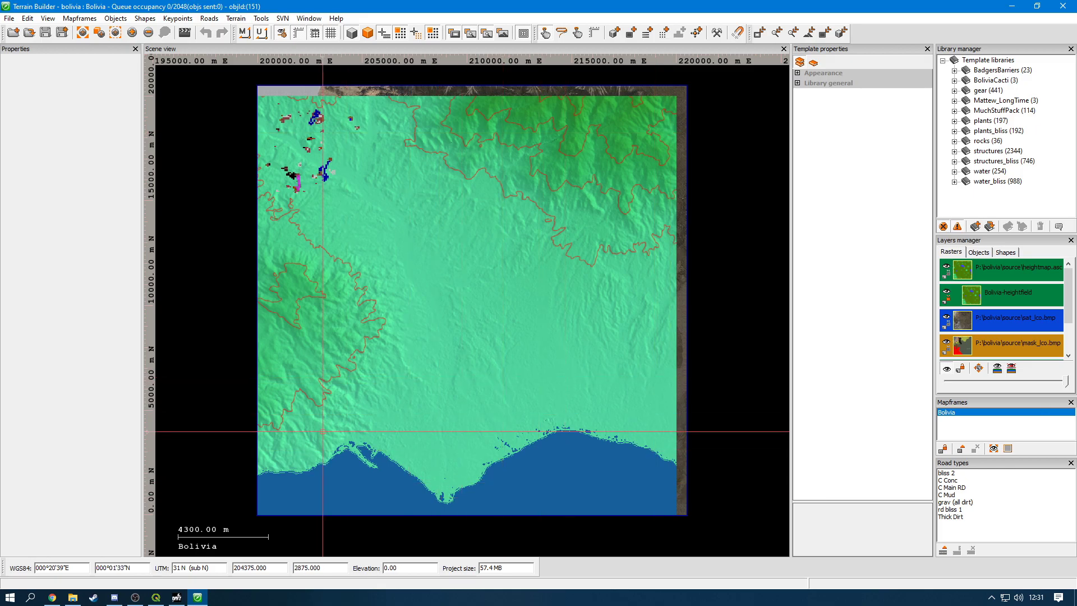
click(157, 597)
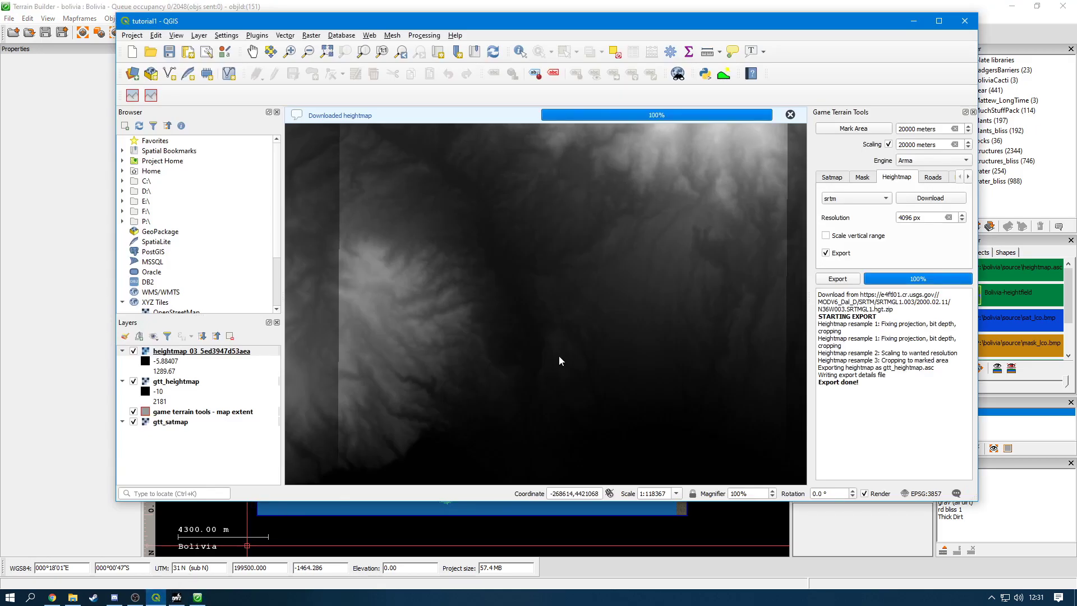
scroll(555, 359, down, 1)
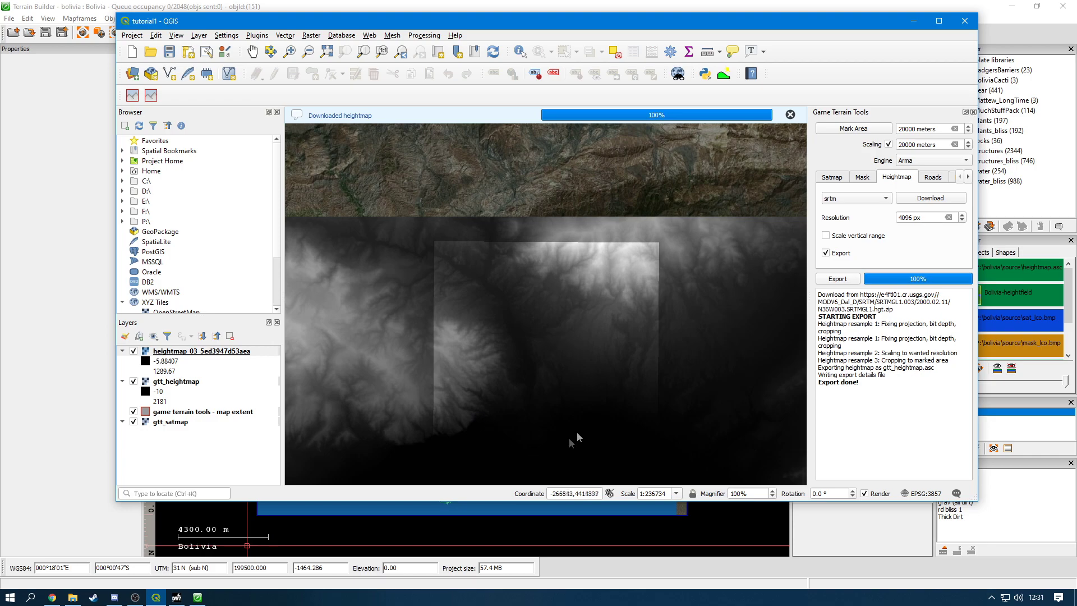
key(alt+Tab)
scroll(413, 494, up, 5)
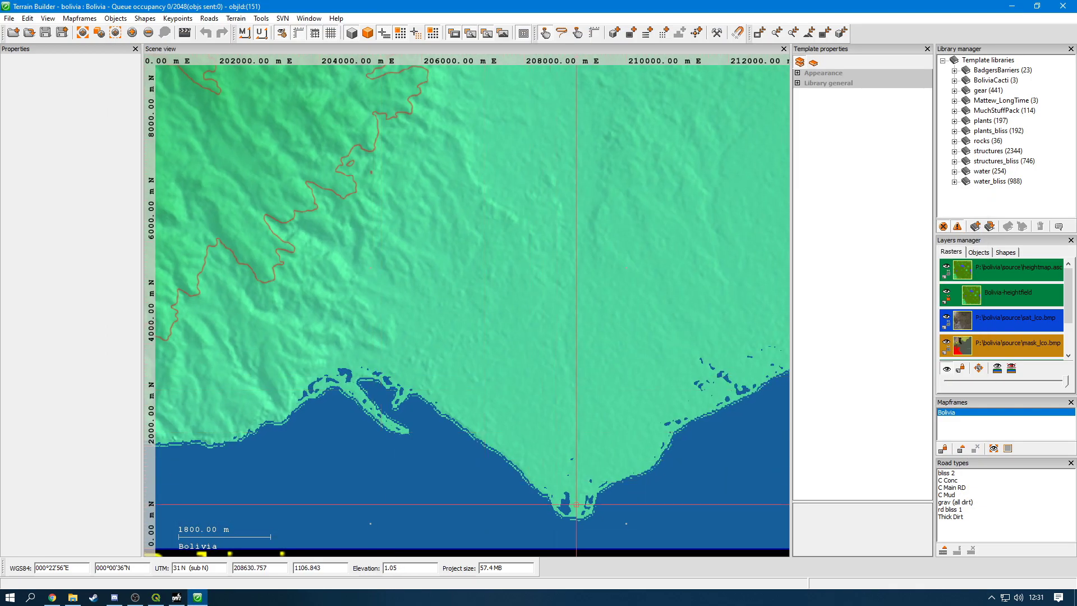
scroll(380, 441, down, 1)
scroll(380, 441, down, 2)
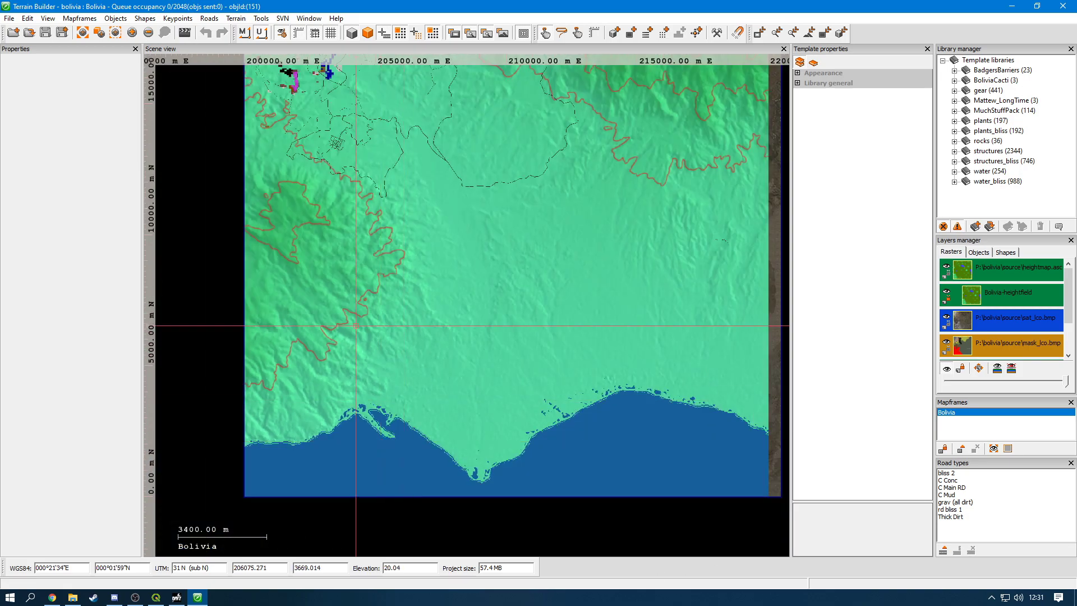
drag(356, 319, 388, 354)
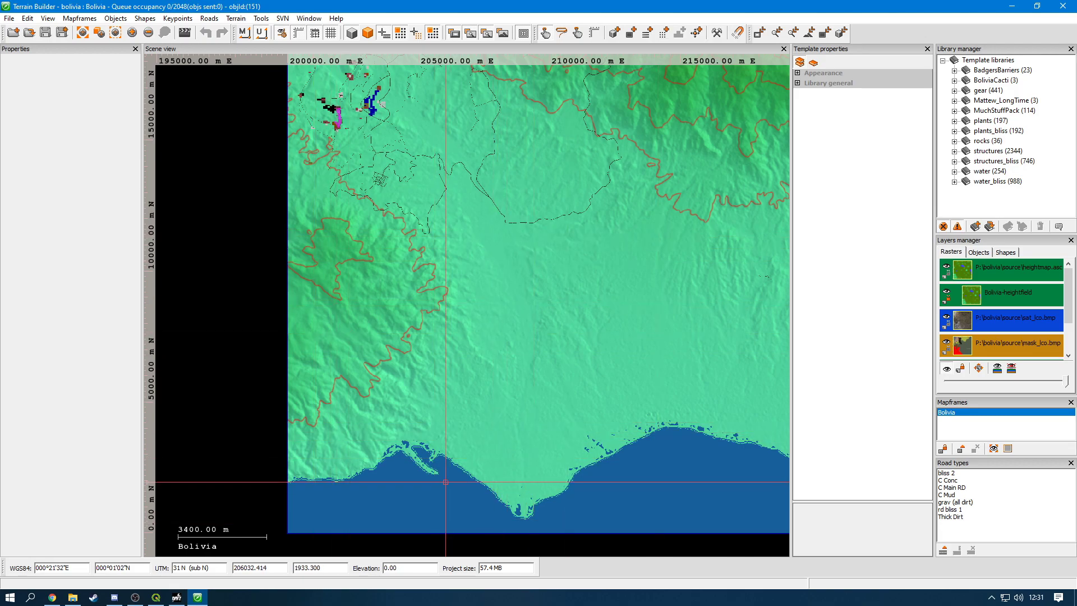
scroll(347, 231, up, 2)
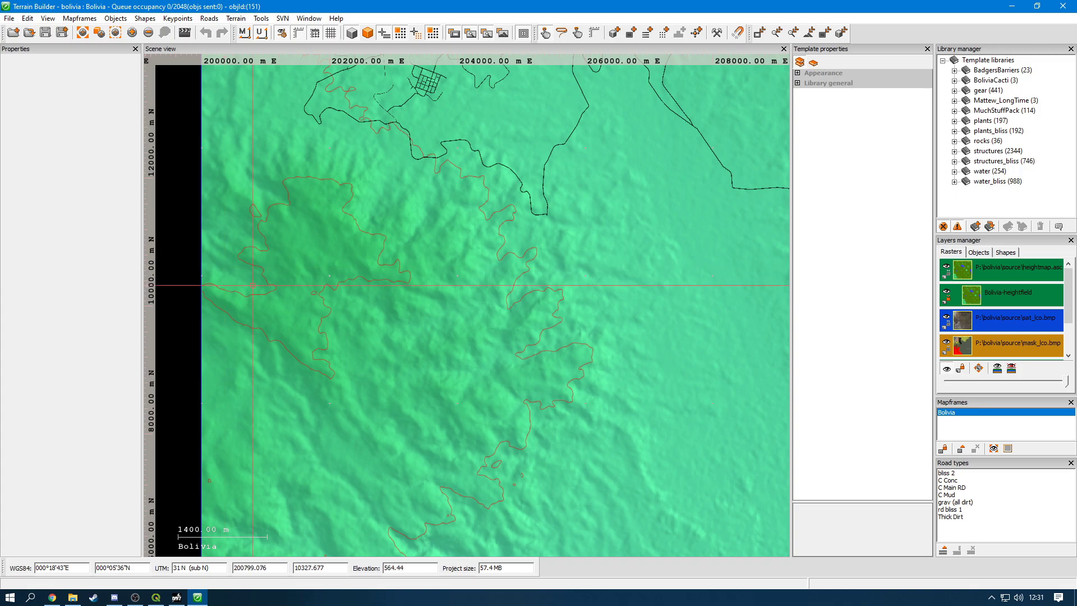
scroll(252, 285, down, 2)
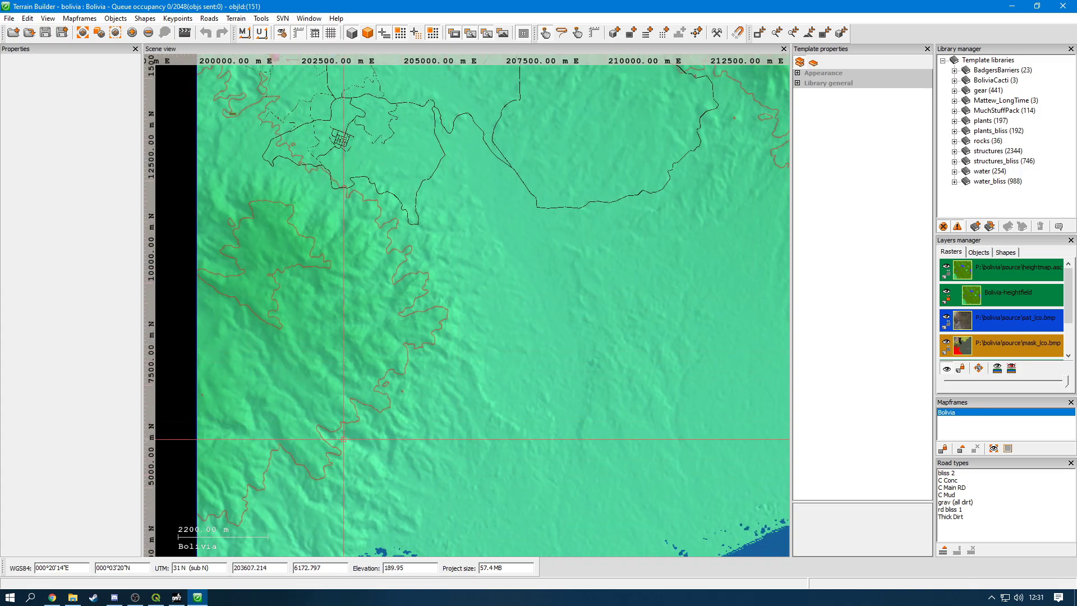
scroll(353, 292, down, 1)
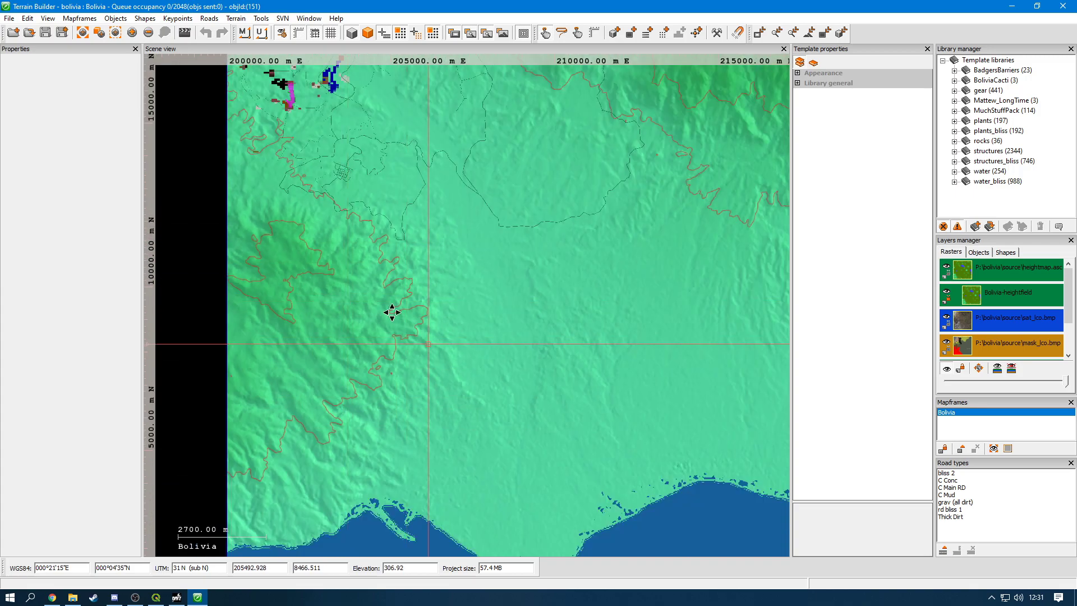
drag(392, 312, 353, 280)
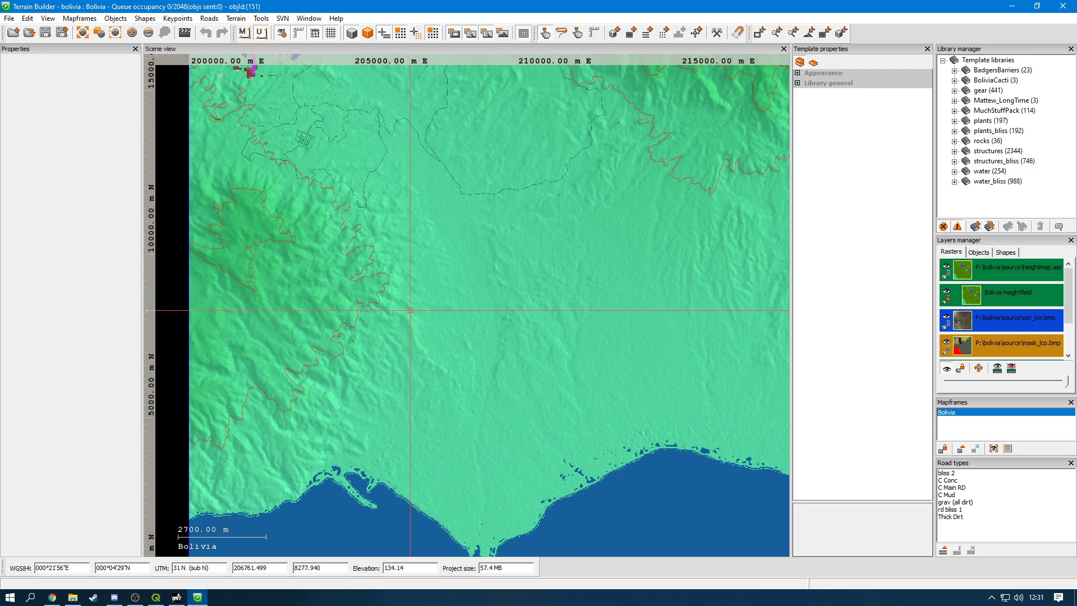
scroll(410, 310, down, 3)
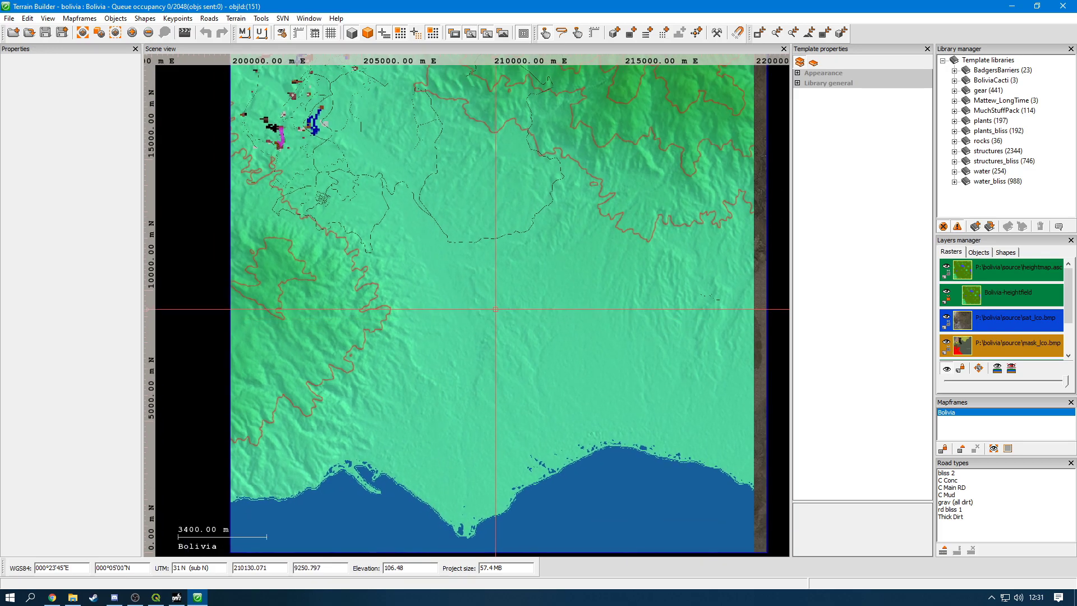